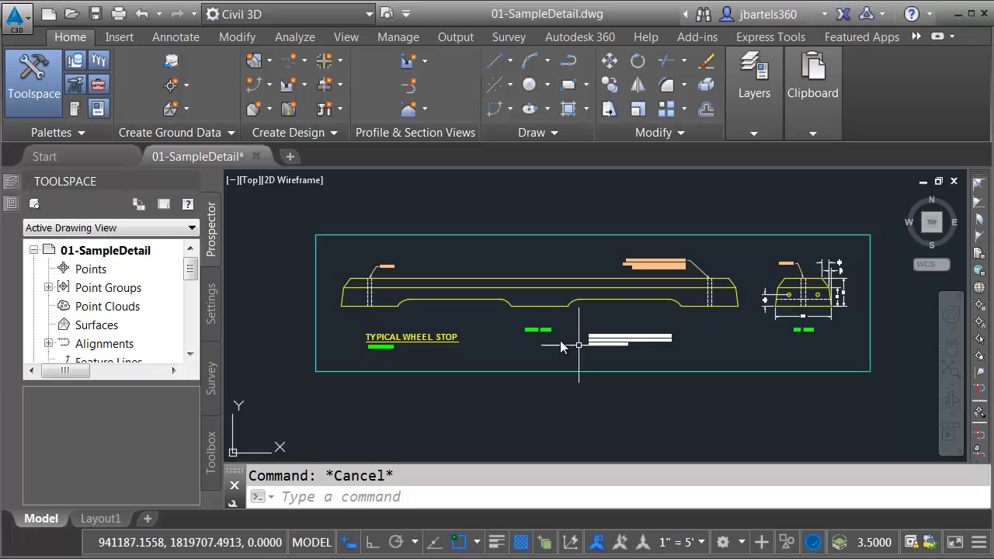
Zoom in on the wheel stop's left end around the 7/8" HOLE note
scroll(396, 322, "up", 5)
scroll(415, 318, "up", 5)
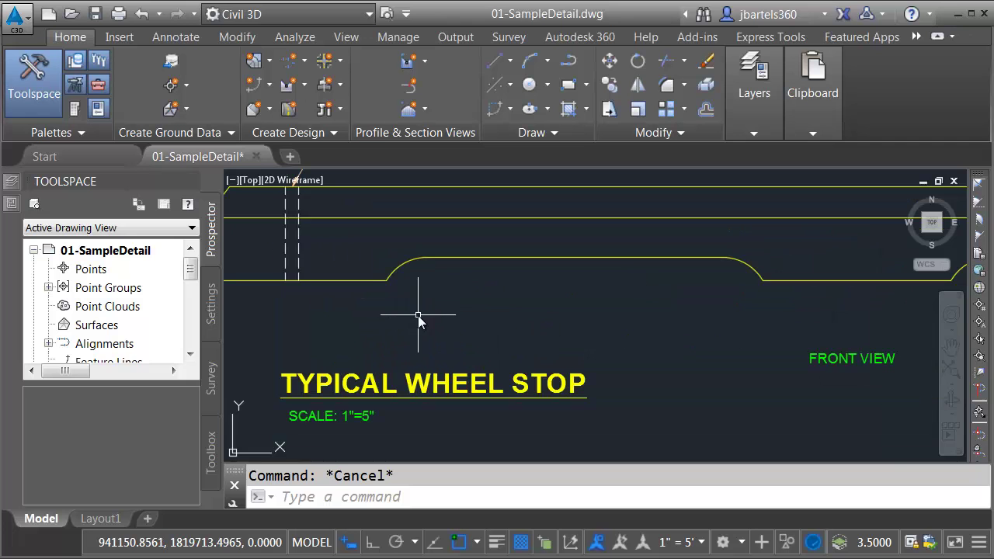
scroll(506, 311, "up", 4)
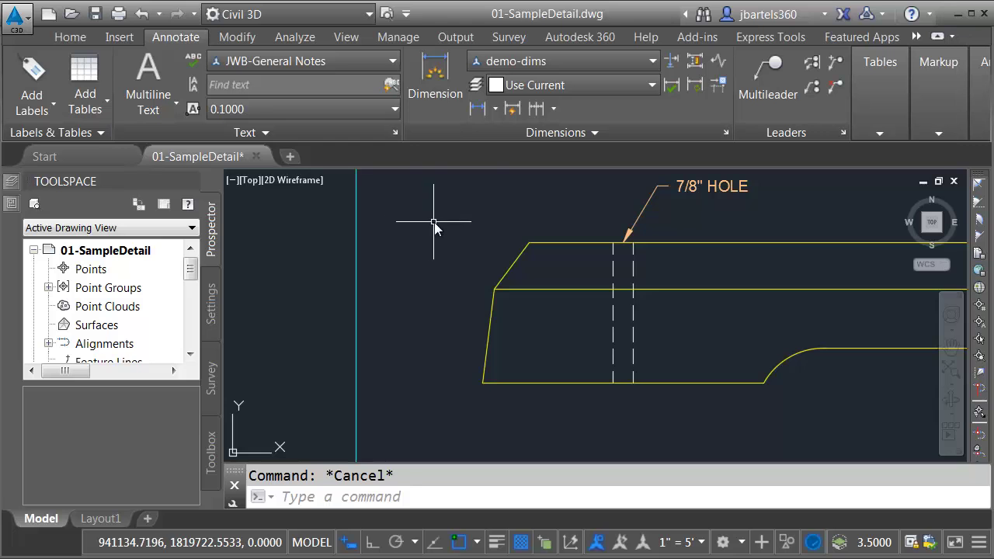
On the Annotate tab, open the Dimension type list and close it unchanged
left_click(495, 109)
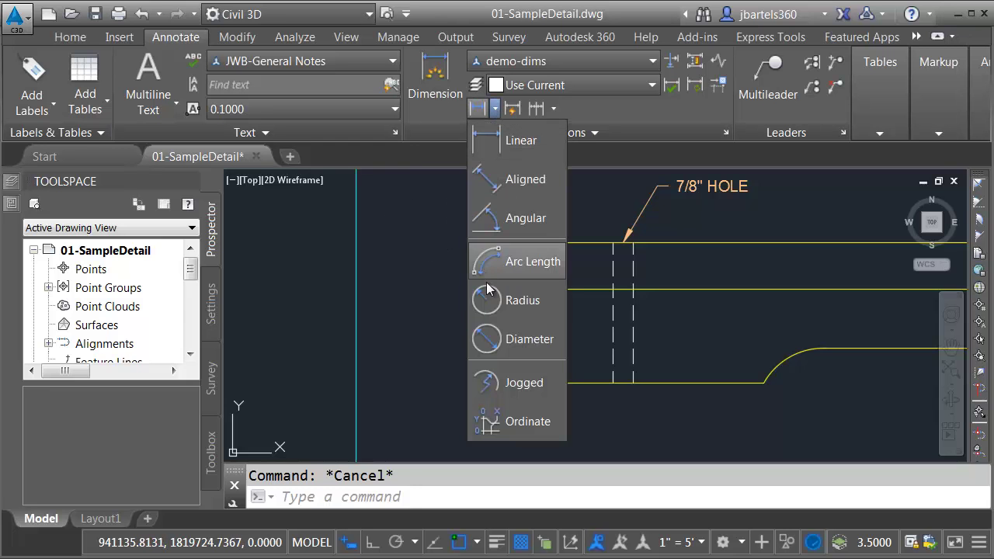
left_click(429, 188)
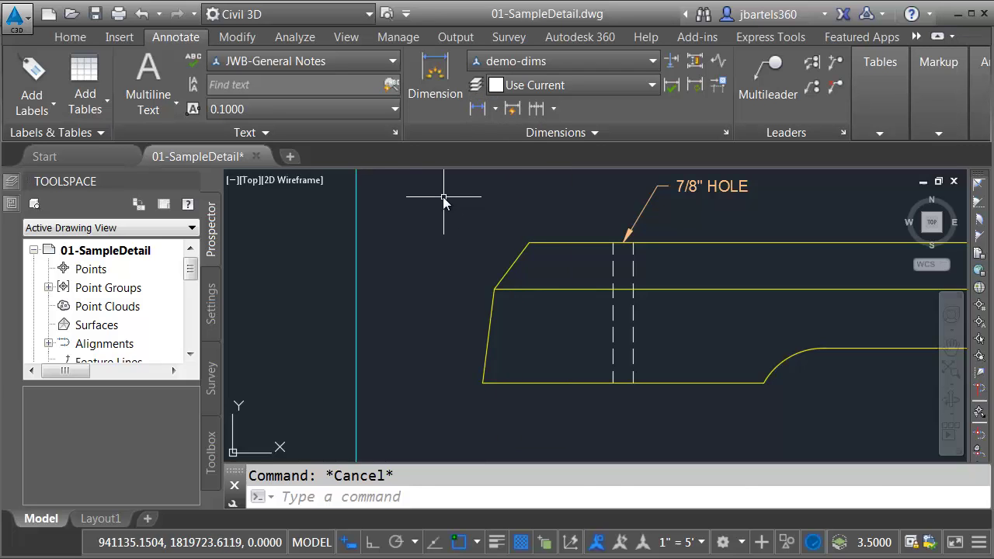
With Ortho on, dimension the chamfer corners as a vertical 2" left of the part
left_click(435, 74)
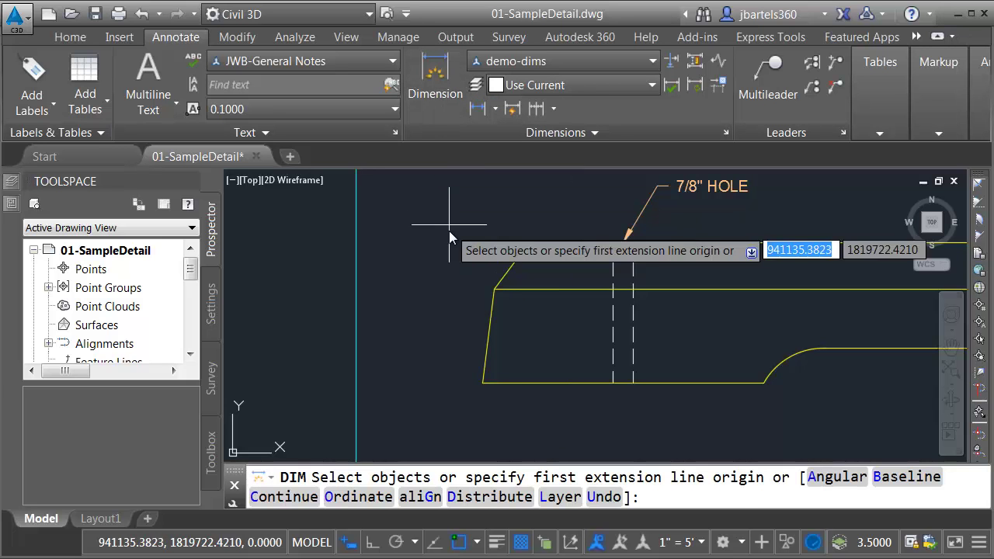
scroll(462, 257, "up", 2)
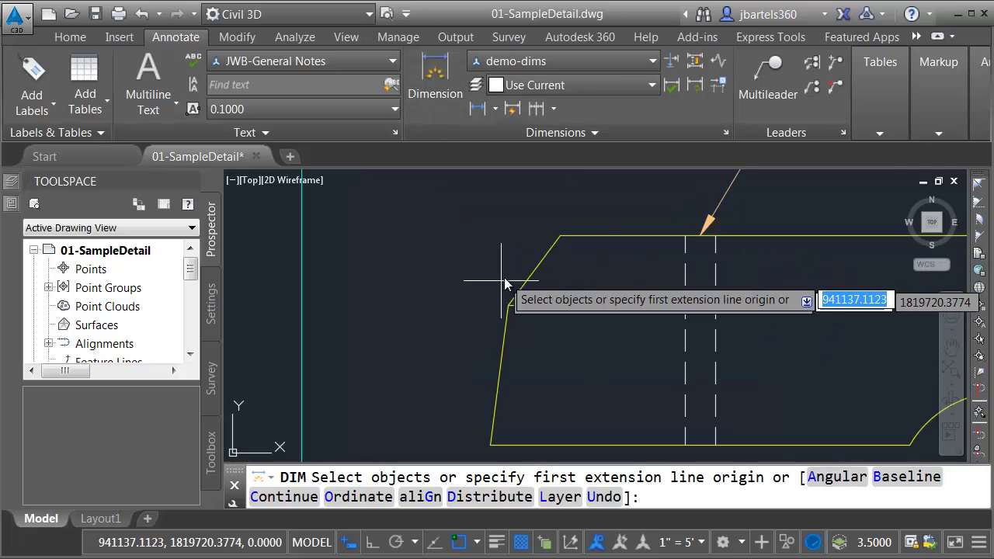
left_click(508, 306)
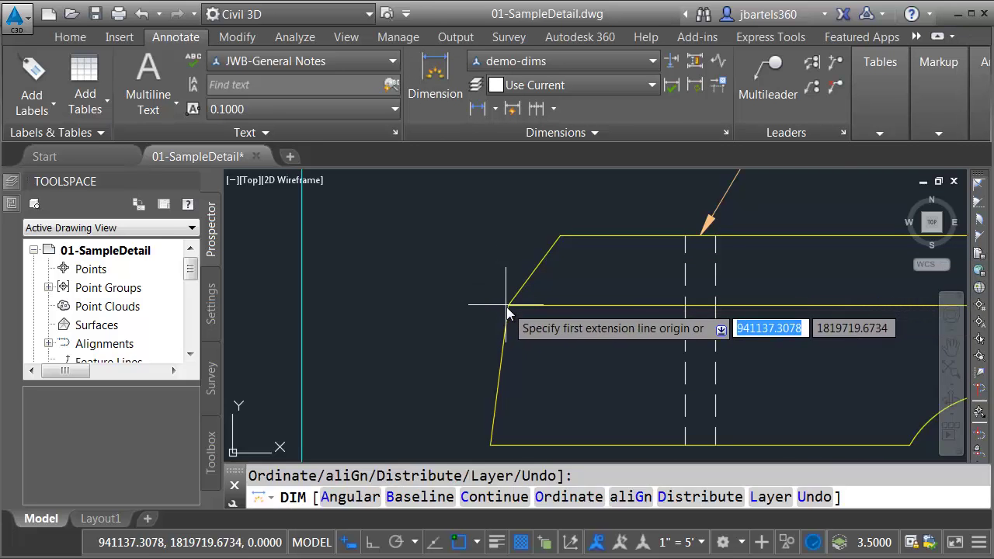
left_click(557, 236)
mouse_move(557, 237)
middle_mouse_down()
mouse_move(472, 206)
mouse_move(473, 294)
mouse_move(434, 268)
middle_mouse_up()
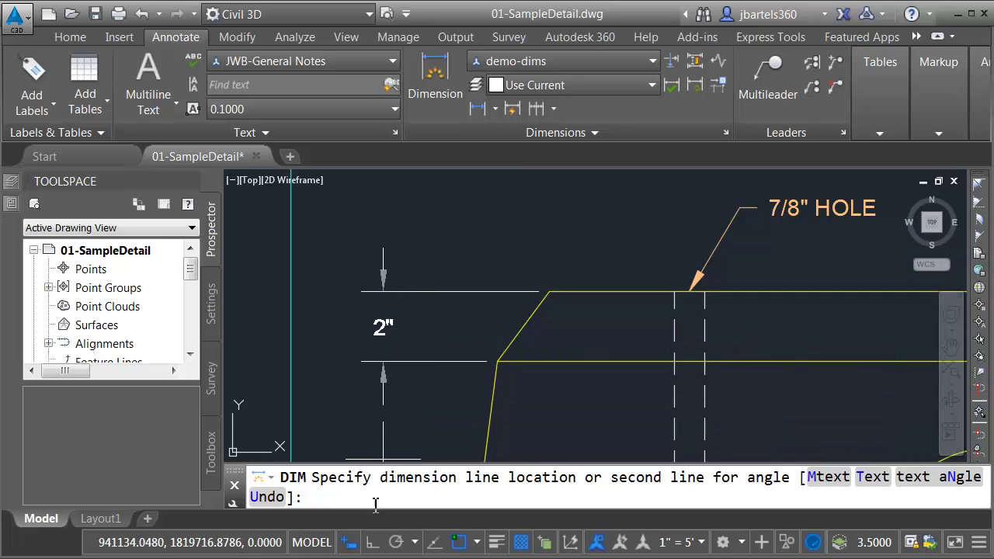
left_click(371, 541)
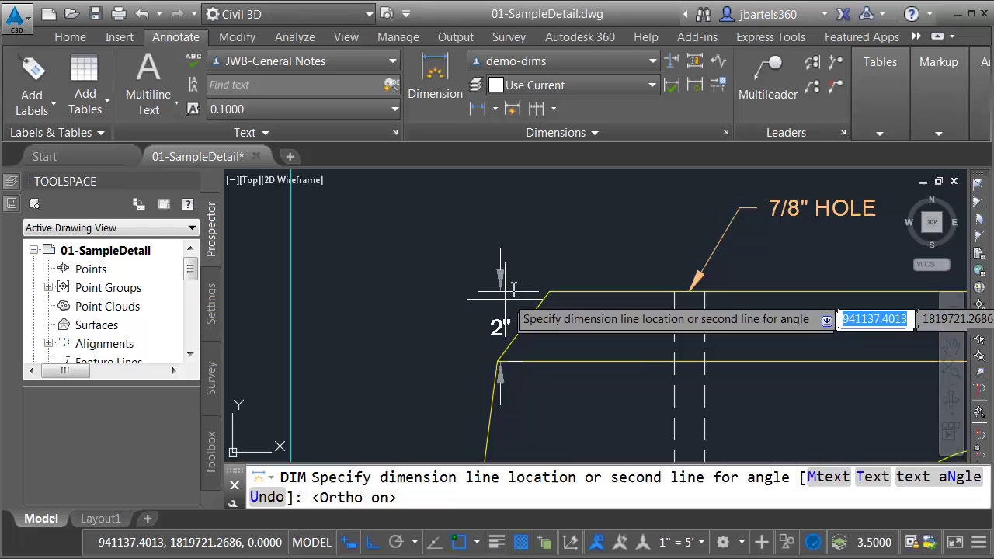
left_click(400, 330)
Dimension the slanted face line as a 4" vertical below the 2" one
mouse_move(427, 389)
middle_mouse_down()
mouse_move(477, 281)
mouse_move(482, 330)
middle_mouse_up()
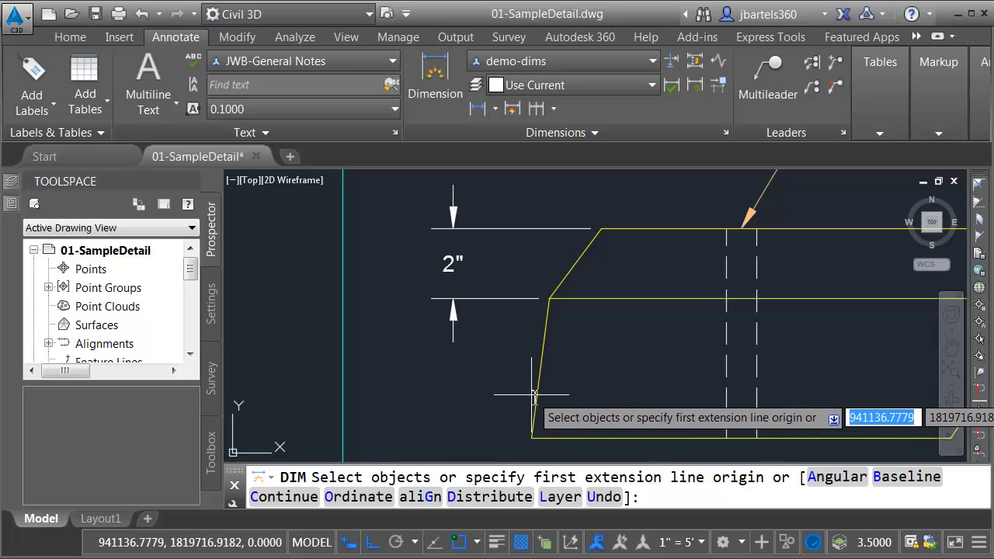
mouse_move(534, 392)
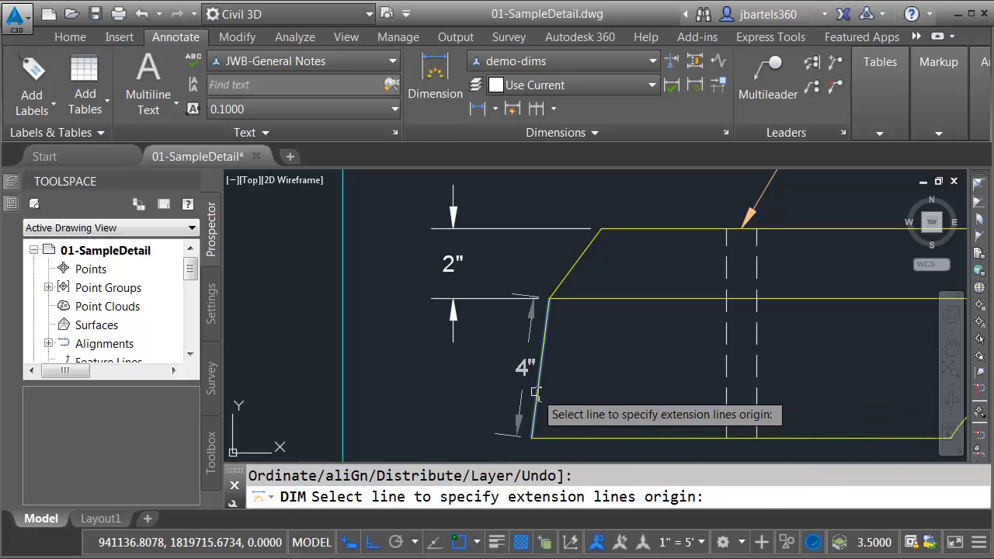
left_click(535, 392)
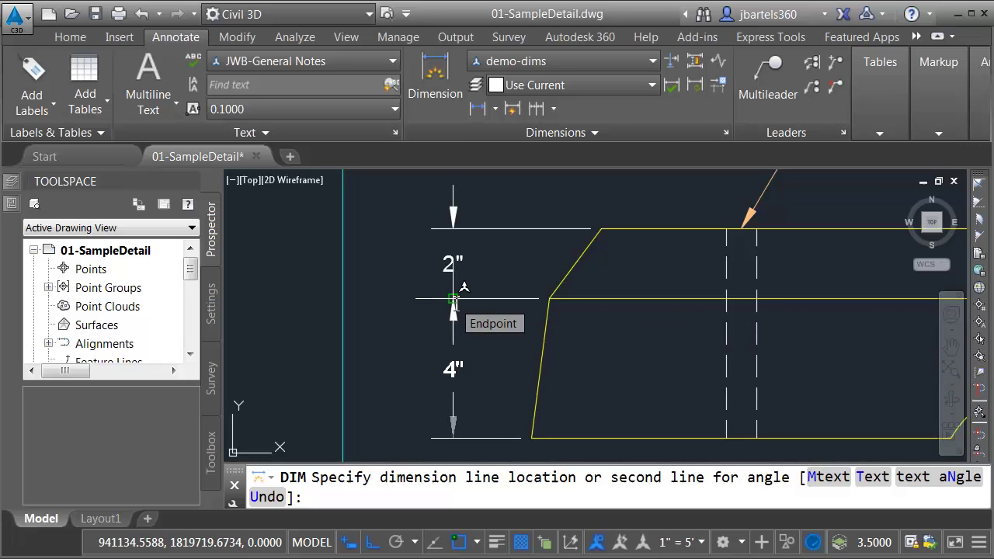
left_click(454, 301)
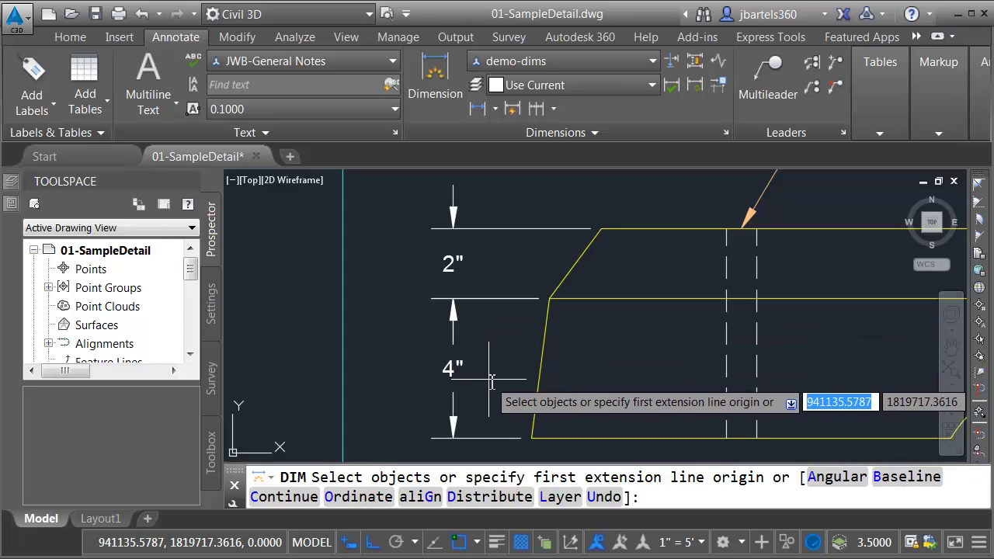
Add an 83° angle dimension between the slanted left face and the bottom edge
key("Return")
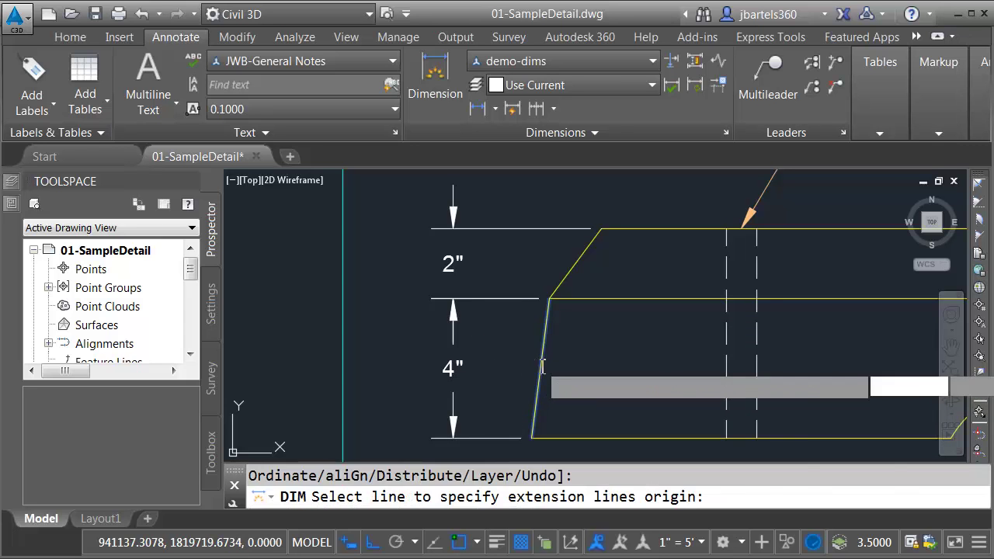
left_click(543, 366)
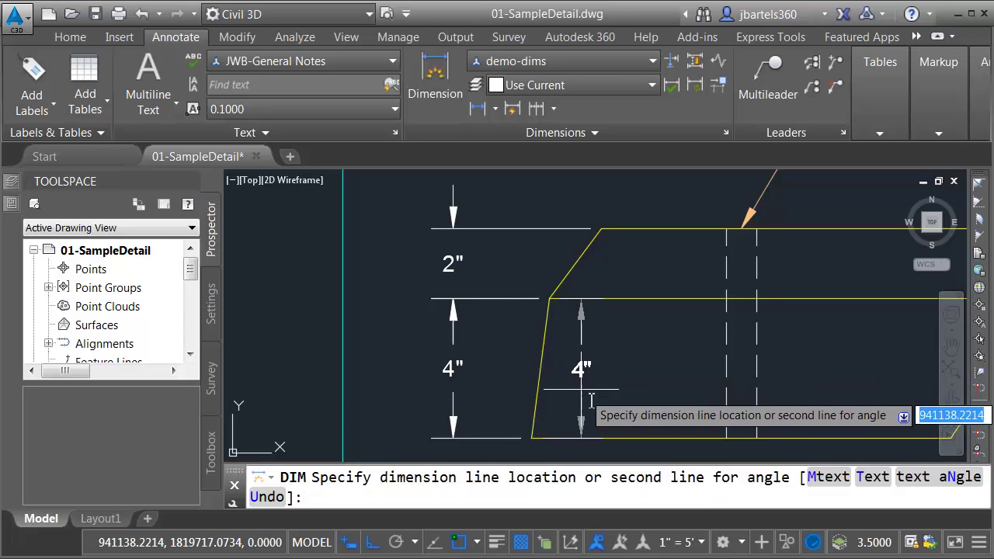
left_click(605, 439)
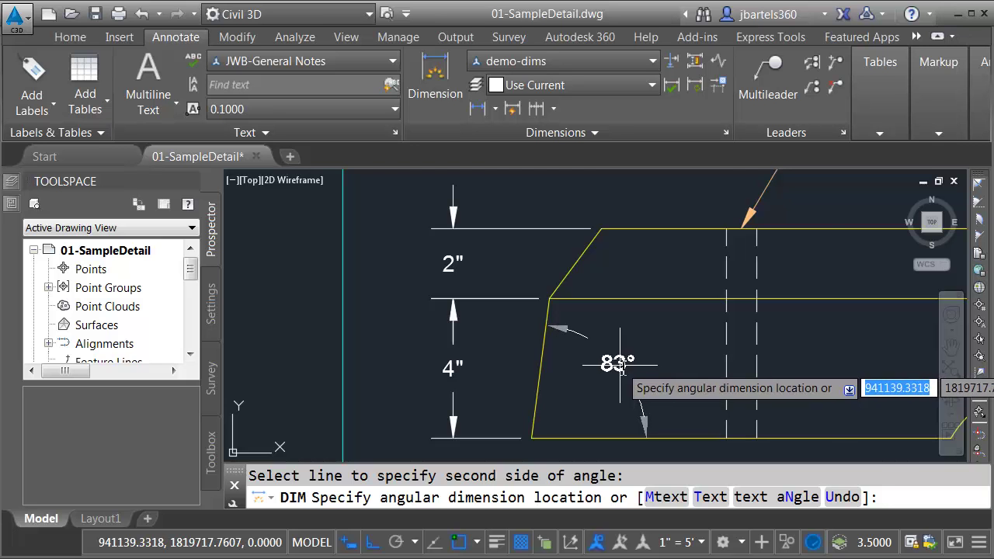
left_click(619, 364)
Dimension the curved step arc with an R3" radius label above it
scroll(644, 372, "down", 3)
mouse_move(780, 384)
middle_mouse_down()
mouse_move(610, 363)
mouse_move(575, 373)
middle_mouse_up()
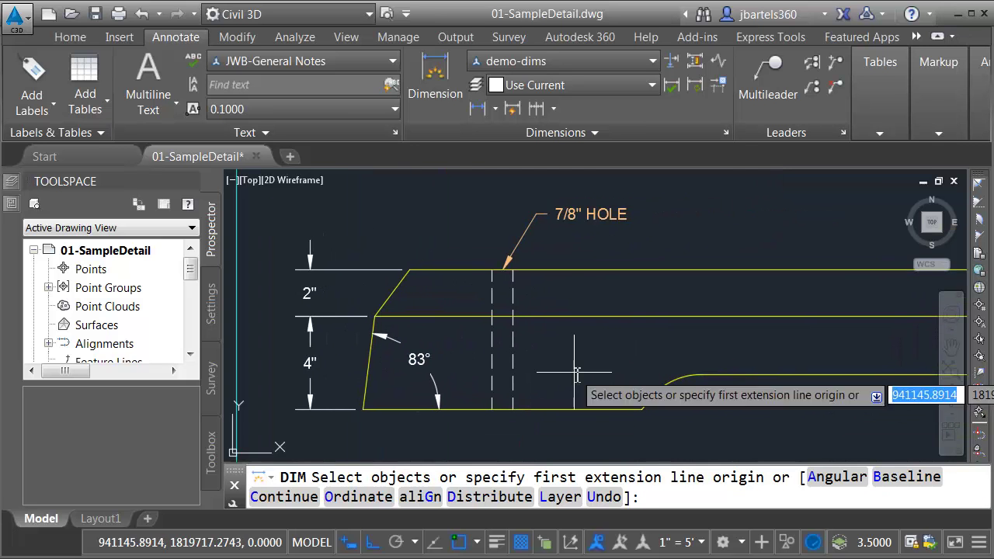
left_click(661, 385)
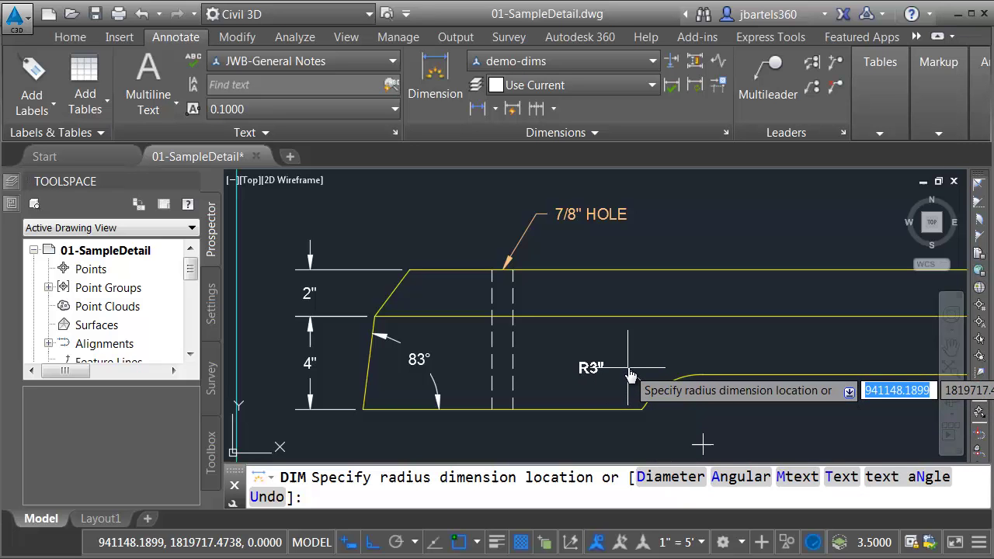
left_click(649, 479)
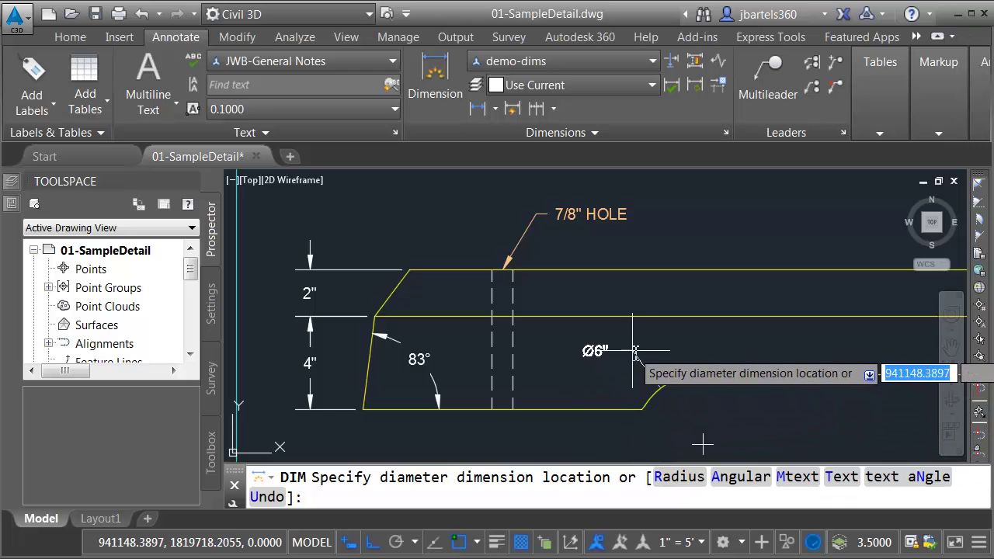
left_click(666, 480)
left_click(646, 367)
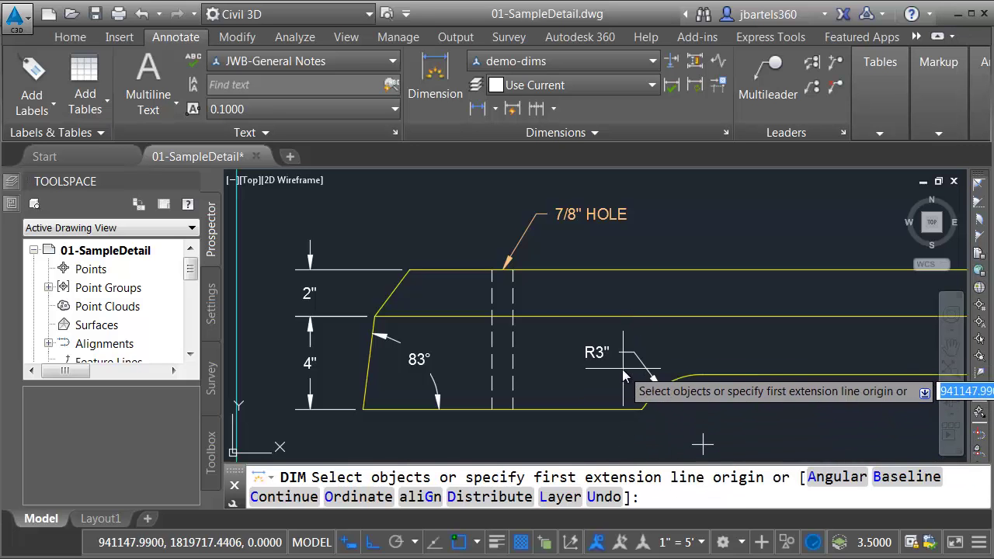
key("Escape")
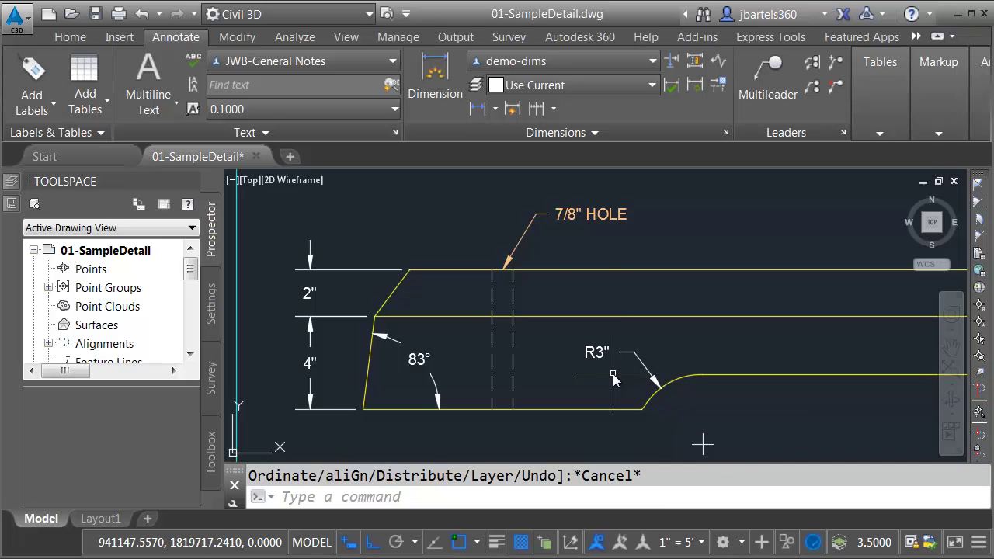
Place a 12" length dimension below the wheel stop's bottom edge
scroll(613, 376, "down", 5)
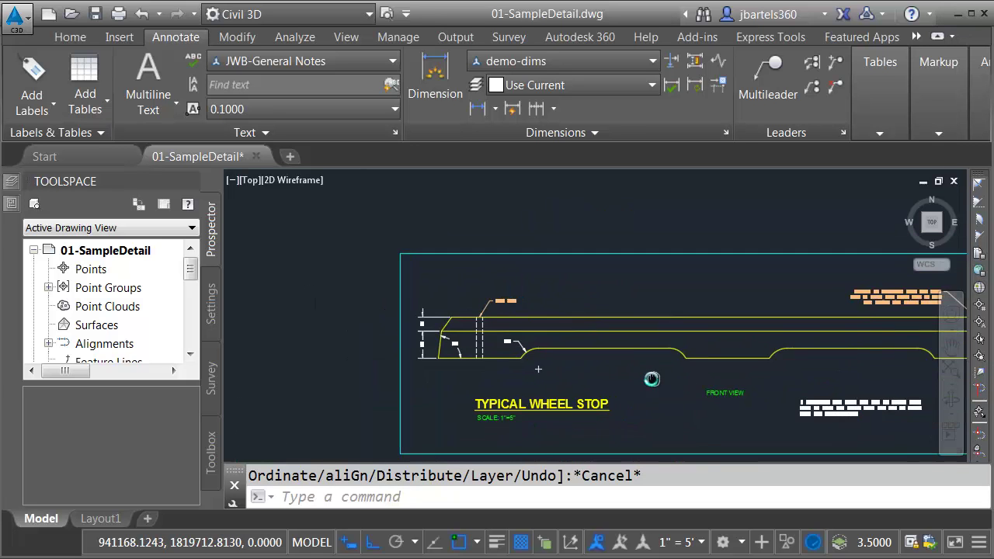
middle_click_drag(651, 378, 519, 359)
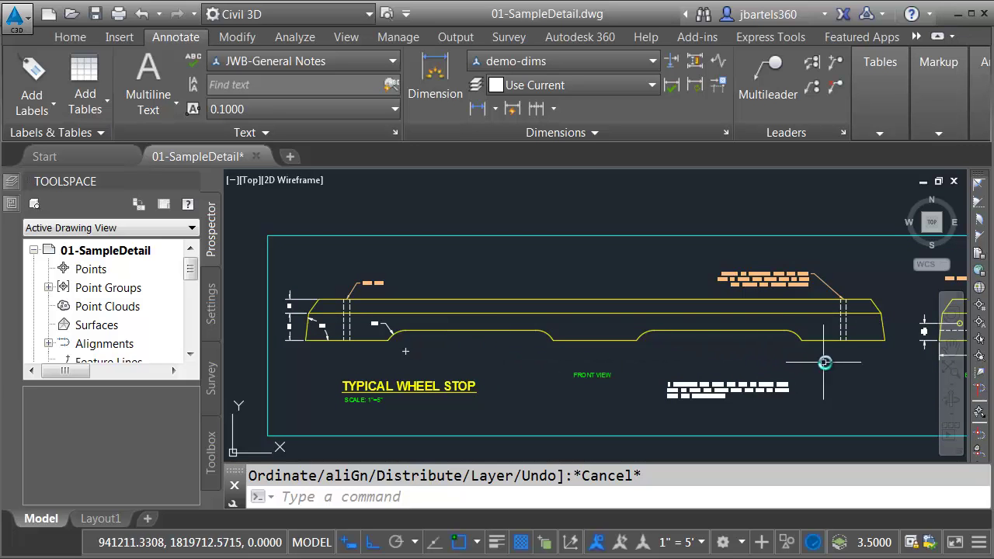
scroll(303, 326, "up", 4)
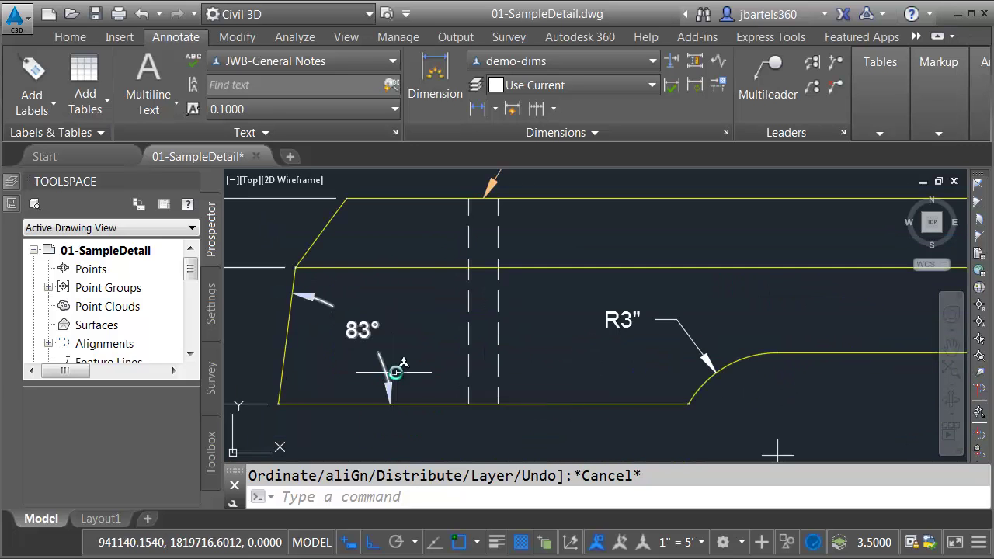
left_click(435, 78)
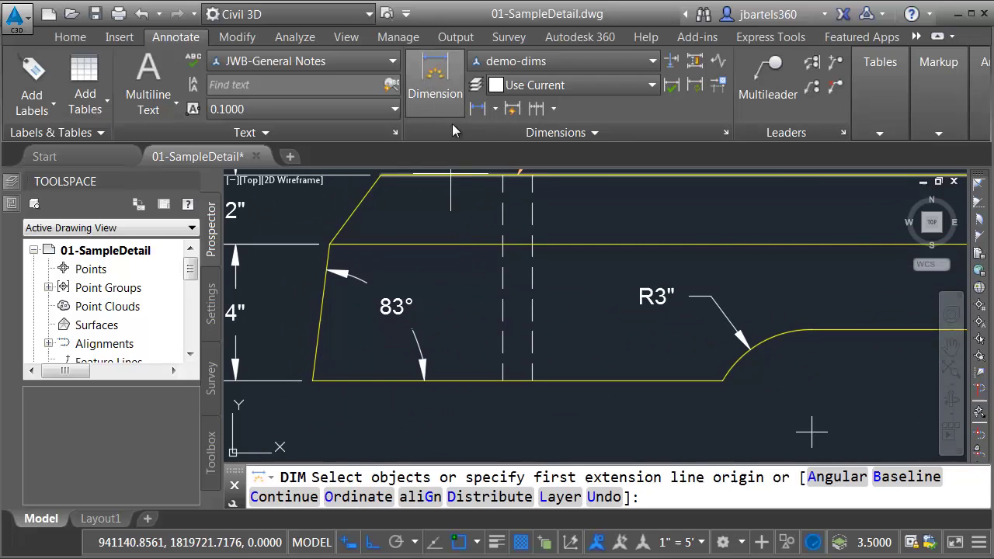
left_click(474, 380)
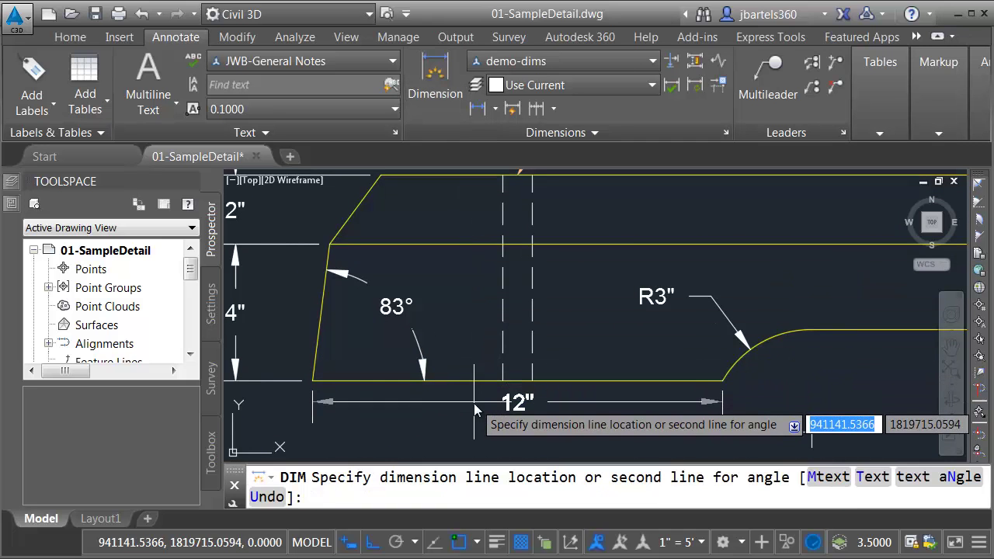
left_click(472, 417)
middle_click_drag(477, 400, 478, 352)
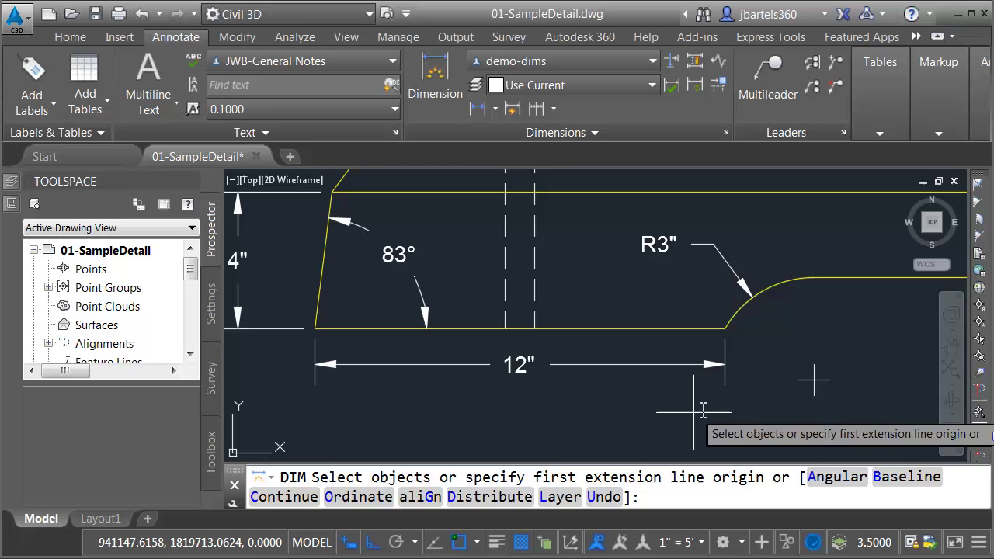
Continue from the 12" dimension with chained 24" and 48" dimensions to the right end
left_click(728, 359)
left_click(729, 359)
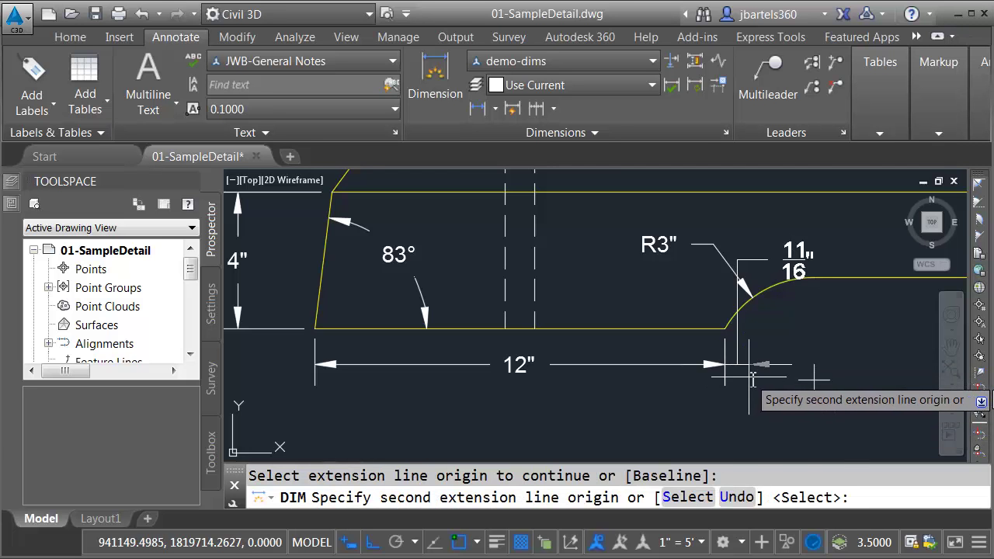
scroll(727, 365, "down", 3)
middle_click_drag(618, 366, 497, 361)
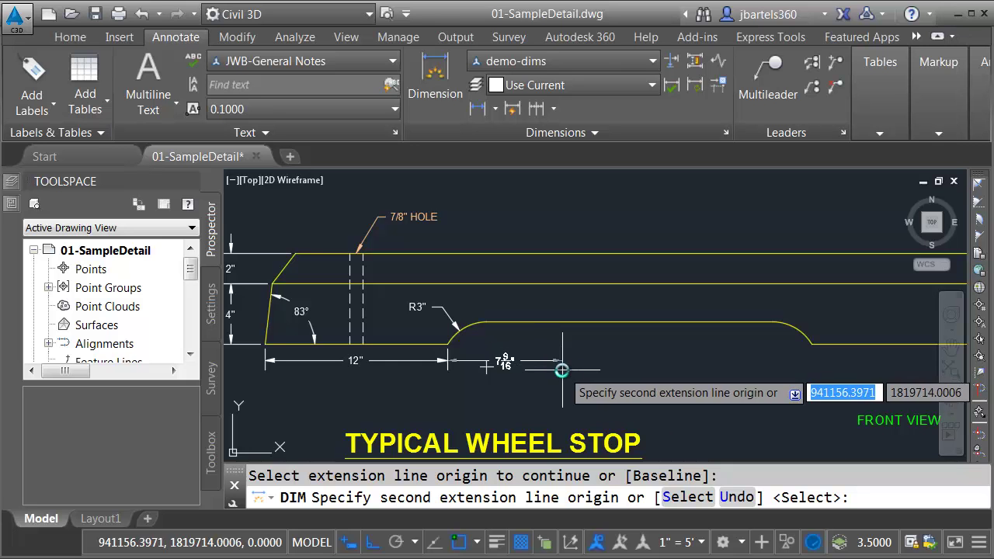
left_click(811, 344)
scroll(780, 368, "down", 5)
scroll(807, 363, "up", 3)
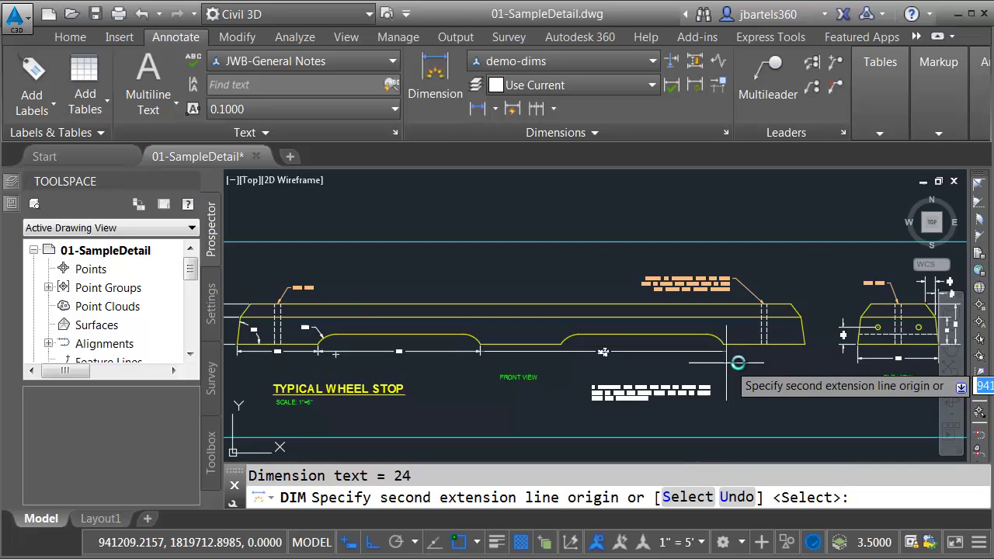
left_click(802, 344)
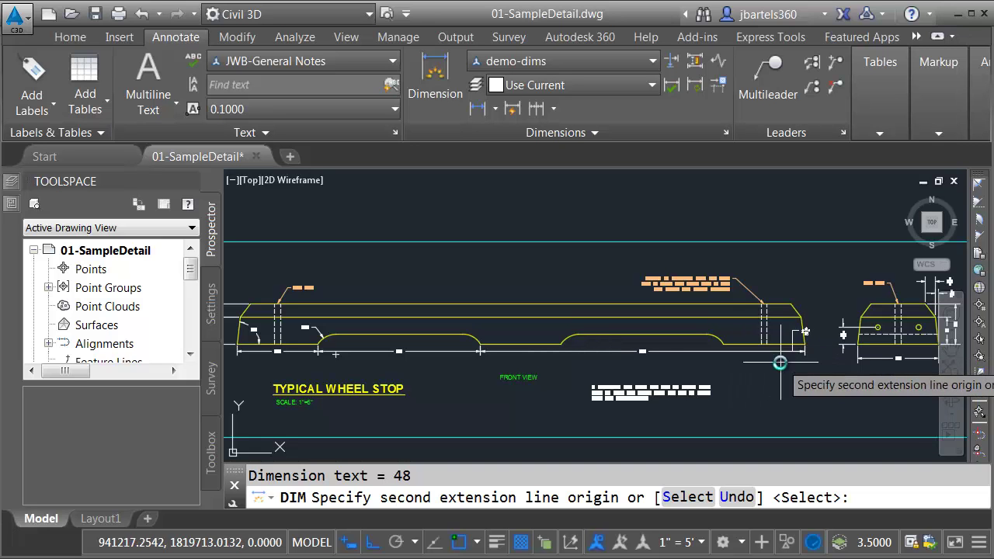
key("Return")
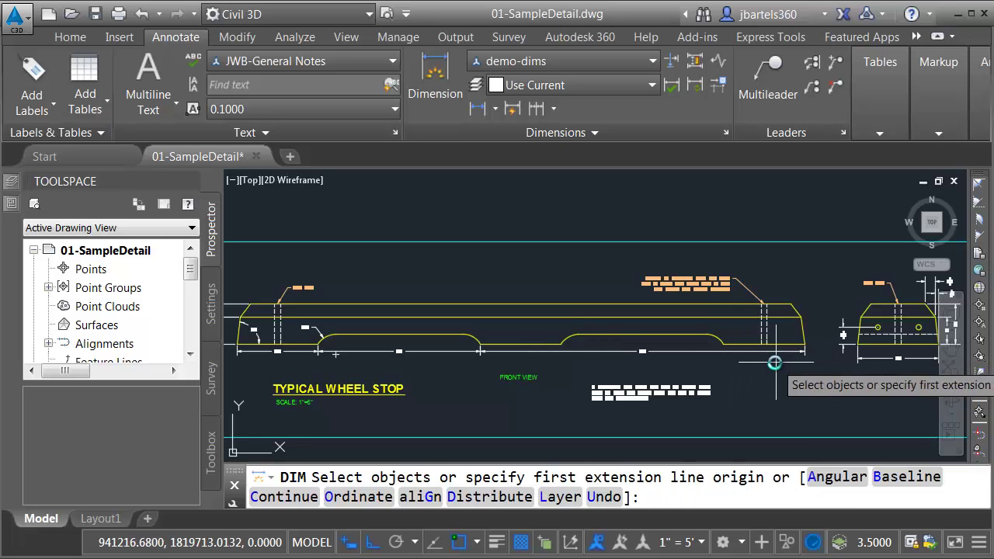
key("Escape")
scroll(464, 351, "up", 7)
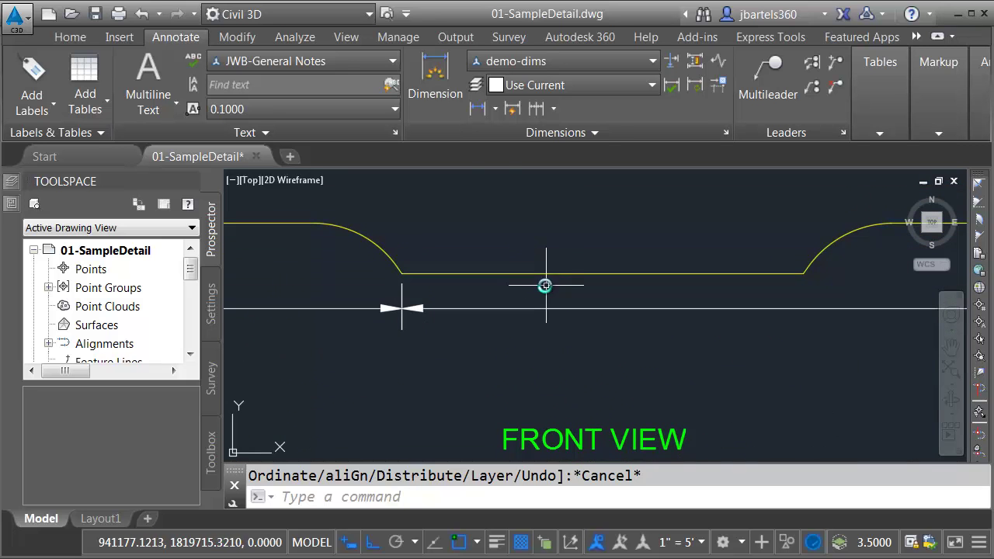
Dimension the flat line between the curves as 12", breaking up overlapping dimensions
left_click(434, 76)
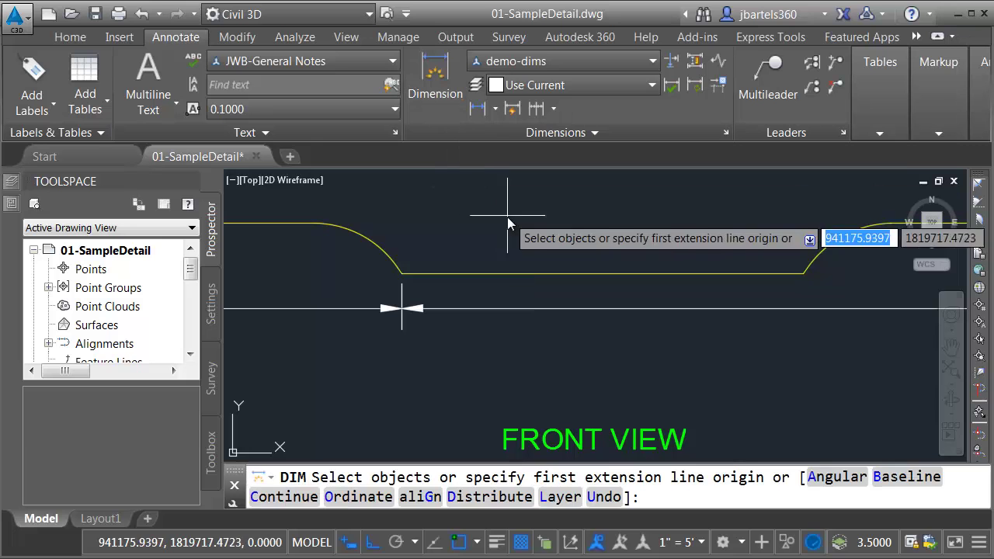
left_click(517, 273)
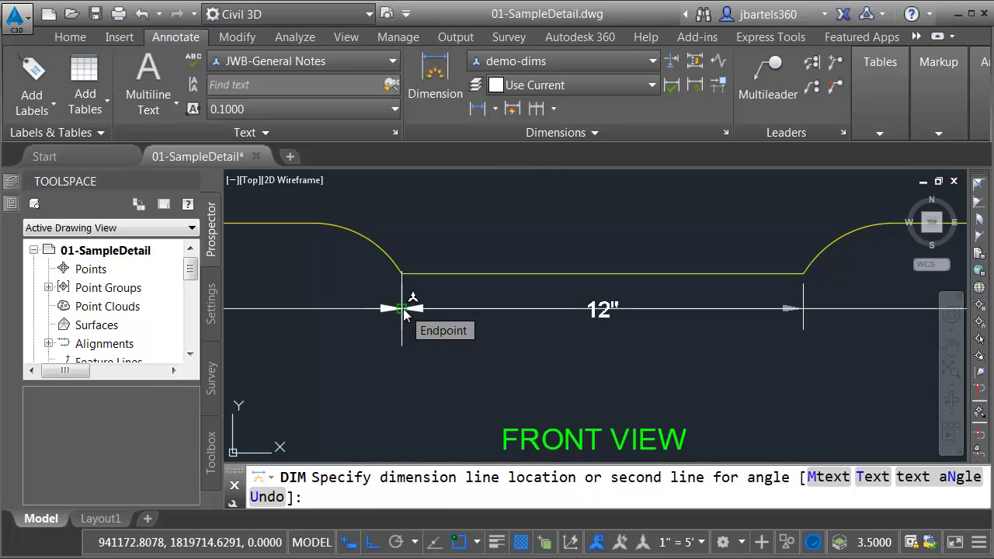
left_click(403, 308)
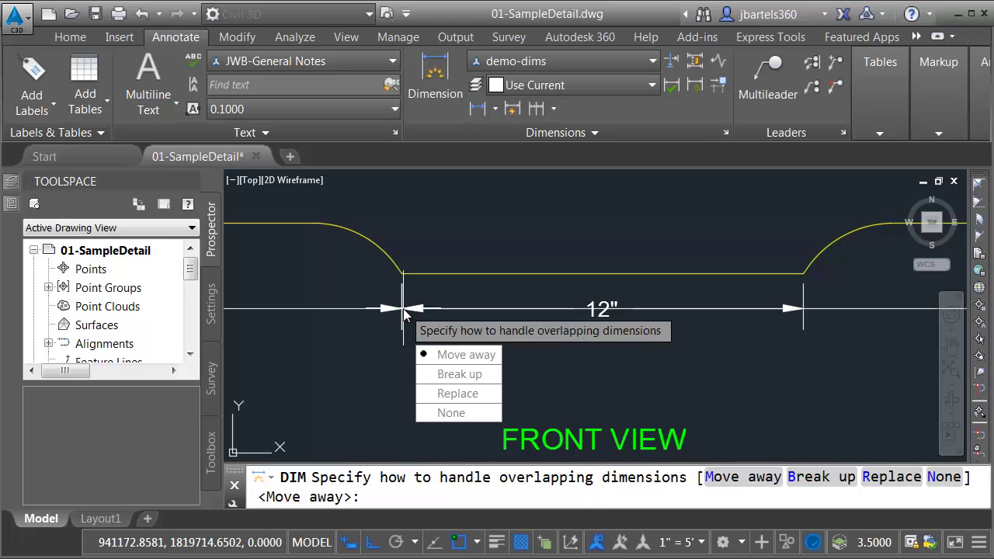
left_click(466, 374)
key("Escape")
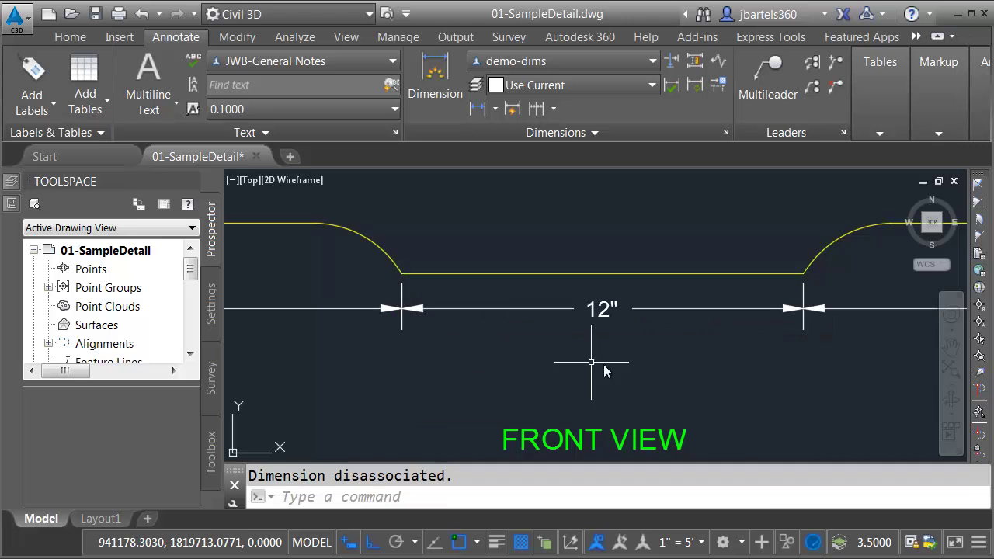
mouse_move(604, 371)
middle_mouse_down()
mouse_move(582, 359)
mouse_move(529, 374)
middle_mouse_up()
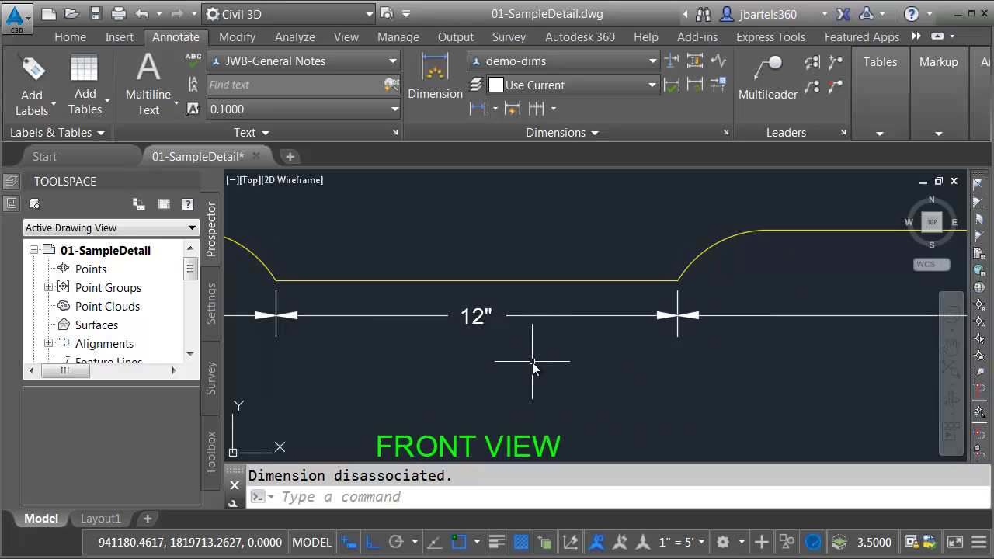
scroll(536, 365, "down", 4)
mouse_move(666, 355)
middle_mouse_down()
mouse_move(588, 388)
mouse_move(533, 391)
middle_mouse_up()
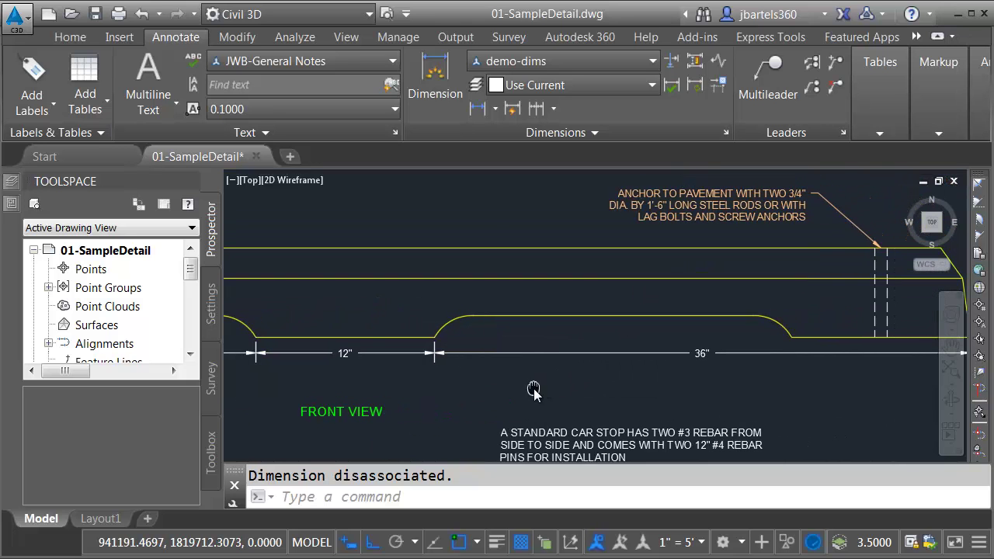
Dimension between the two curve endpoints as 24", moving it clear above the 36" dimension
left_click(436, 67)
scroll(486, 324, "up", 2)
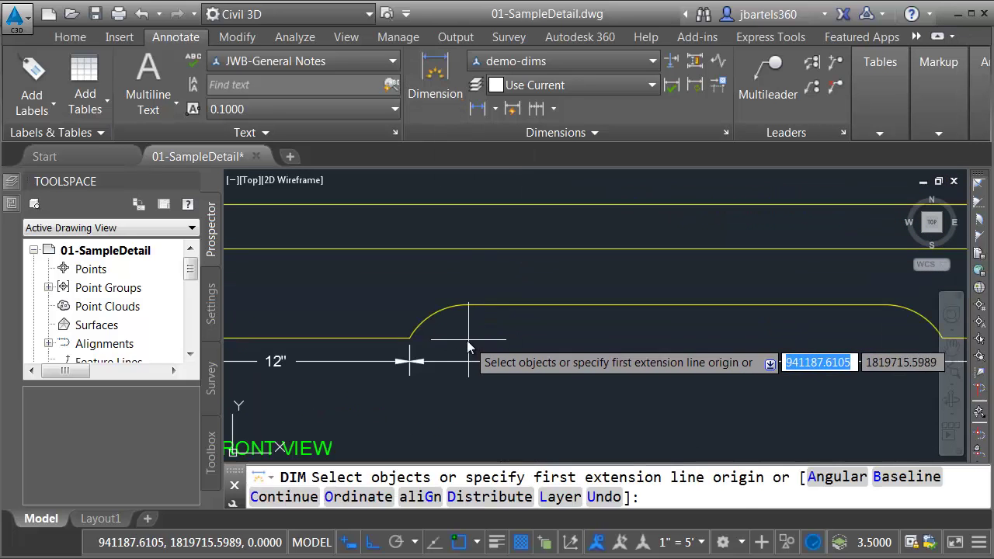
left_click(411, 340)
scroll(492, 339, "down", 3)
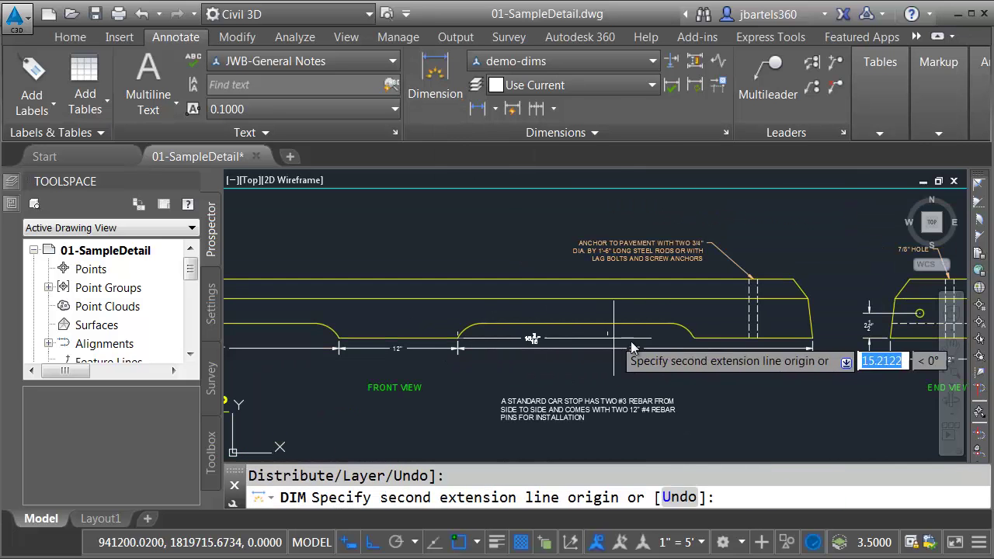
left_click(693, 345)
scroll(470, 343, "up", 5)
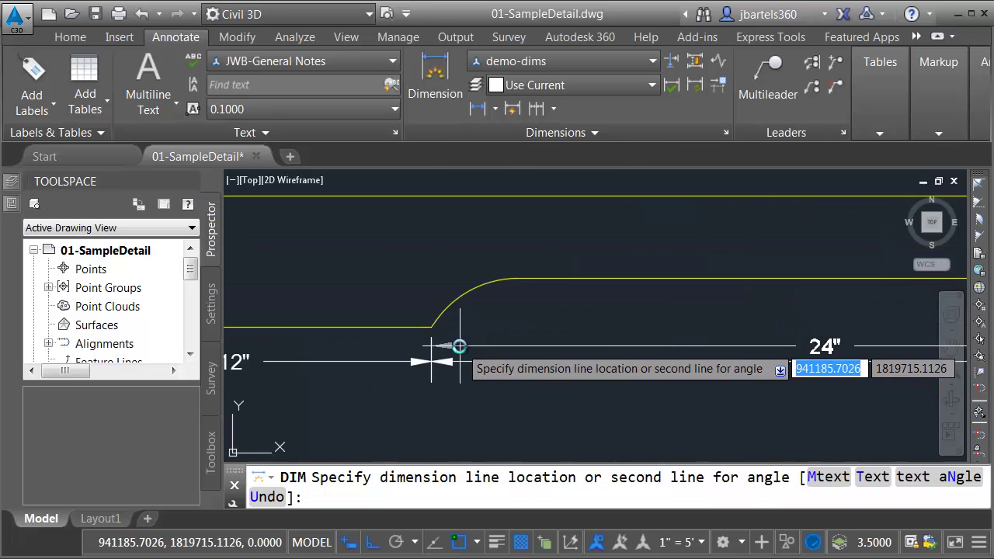
left_click(419, 370)
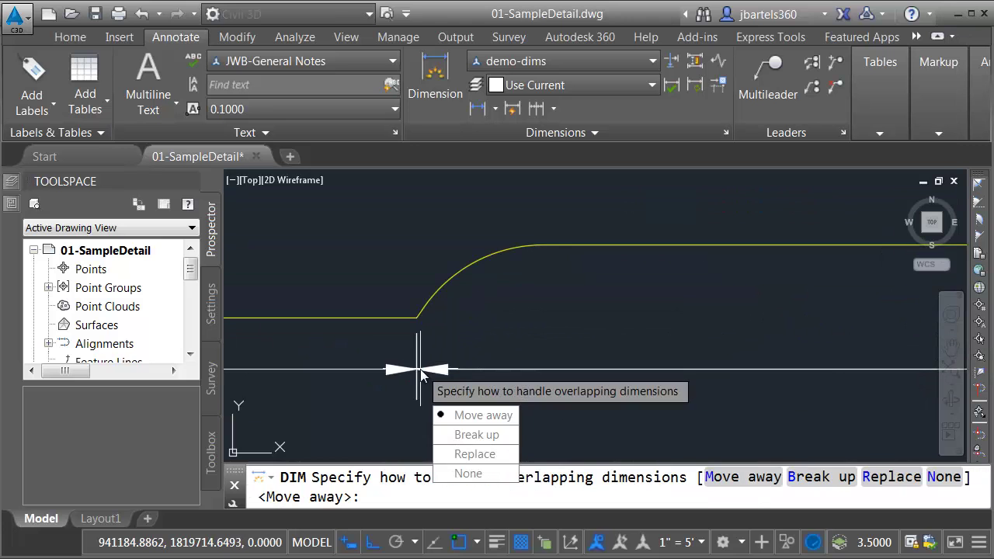
left_click(464, 417)
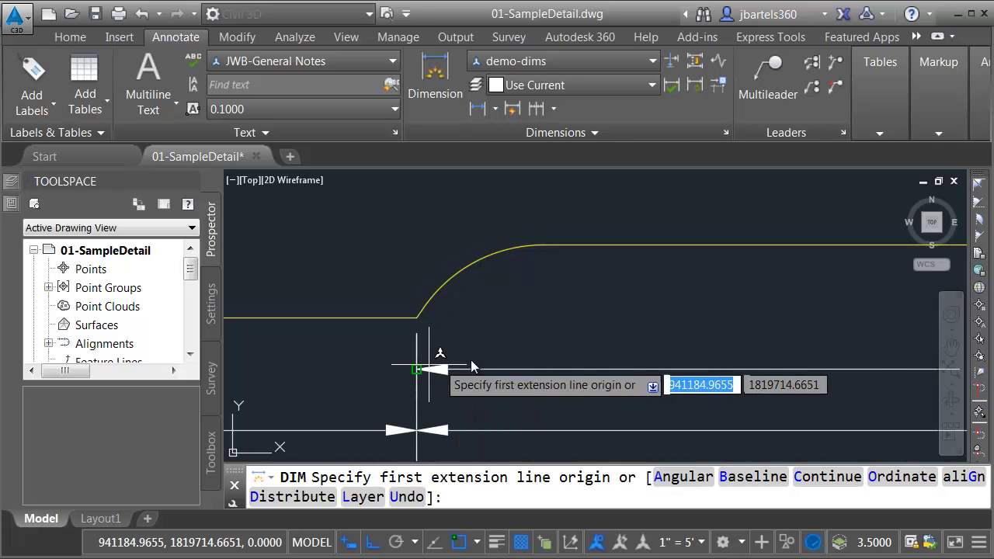
scroll(470, 359, "down", 4)
mouse_move(508, 380)
middle_mouse_down()
mouse_move(547, 362)
mouse_move(555, 315)
middle_mouse_up()
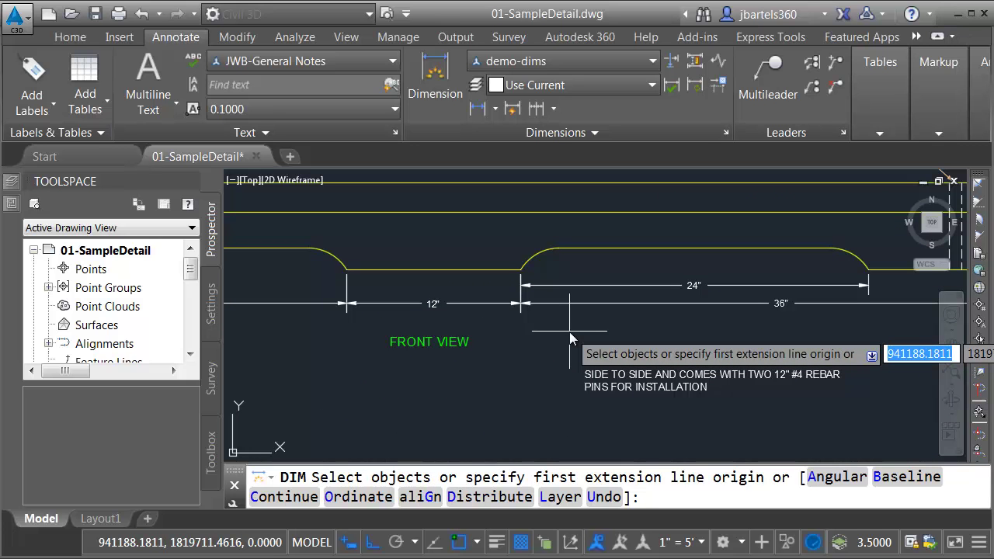
Append 'OPENING FOR FORKLIFT USAGE' to the 24" dimension text, wrapped onto two lines
key("Escape")
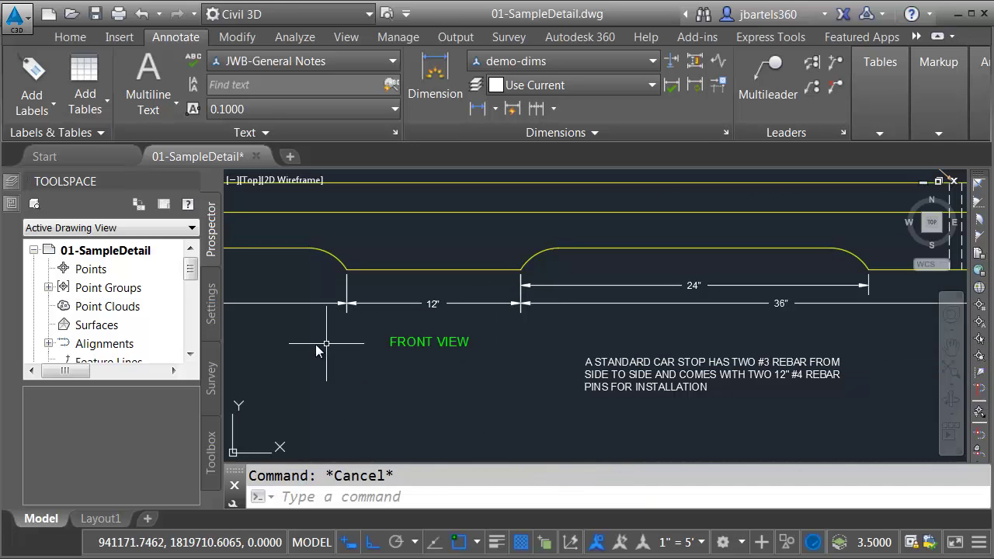
mouse_move(326, 340)
middle_mouse_down()
mouse_move(455, 360)
mouse_move(723, 354)
middle_mouse_up()
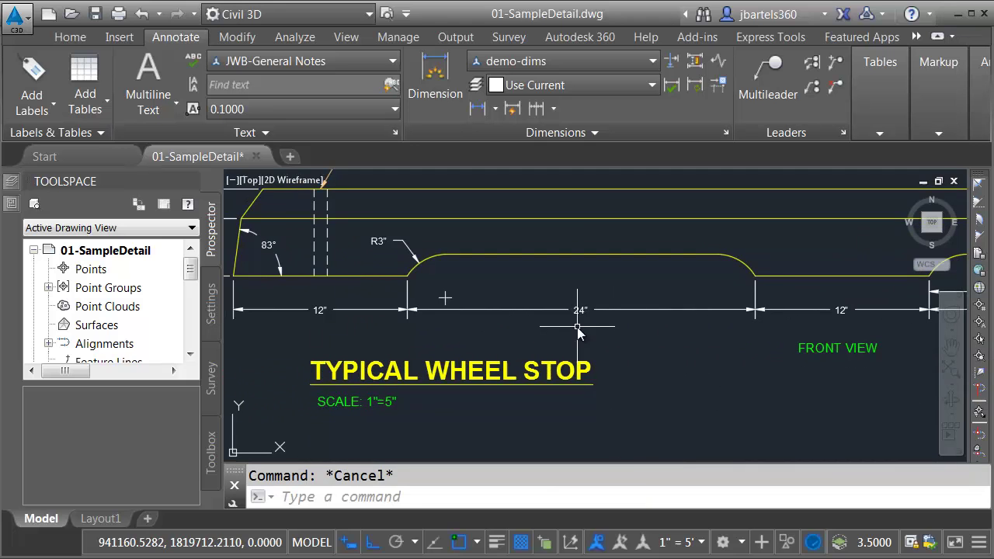
scroll(577, 330, "up", 2)
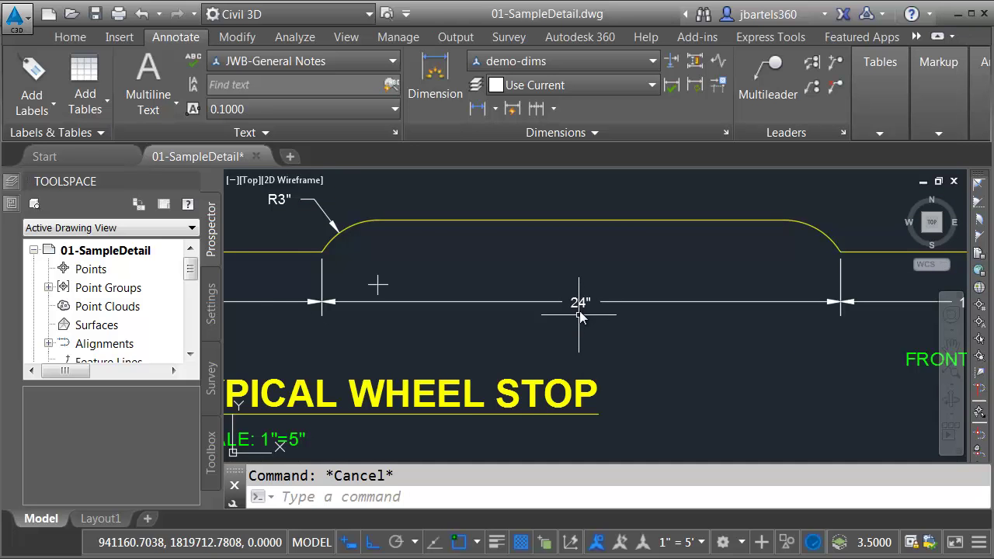
double_click(582, 305)
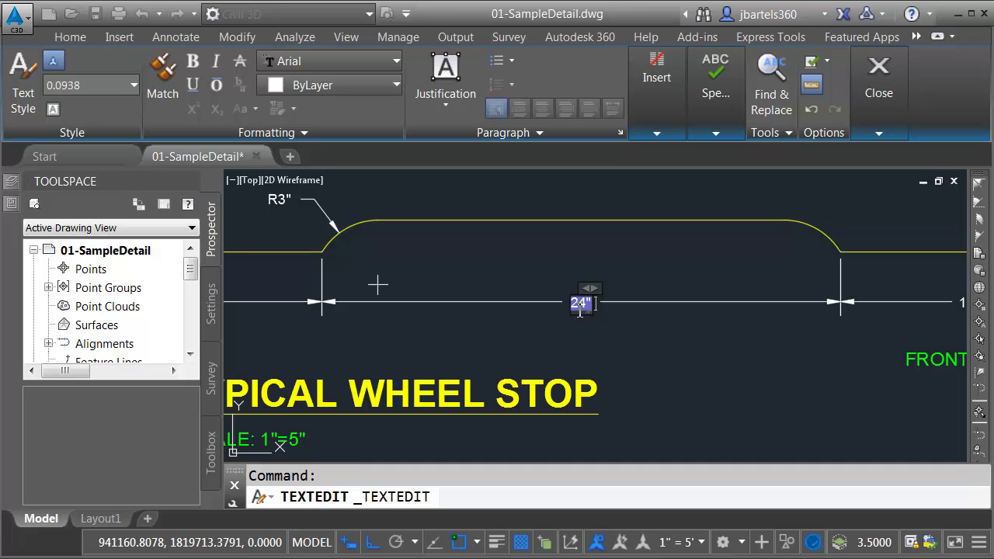
type("OPENING FOR FORKLIFT USAGE")
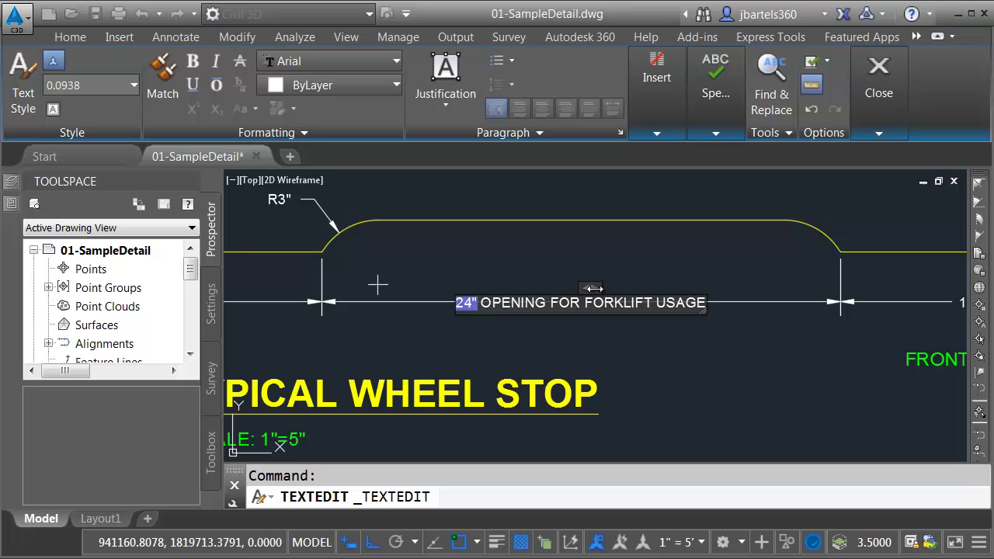
left_click_drag(591, 288, 729, 289)
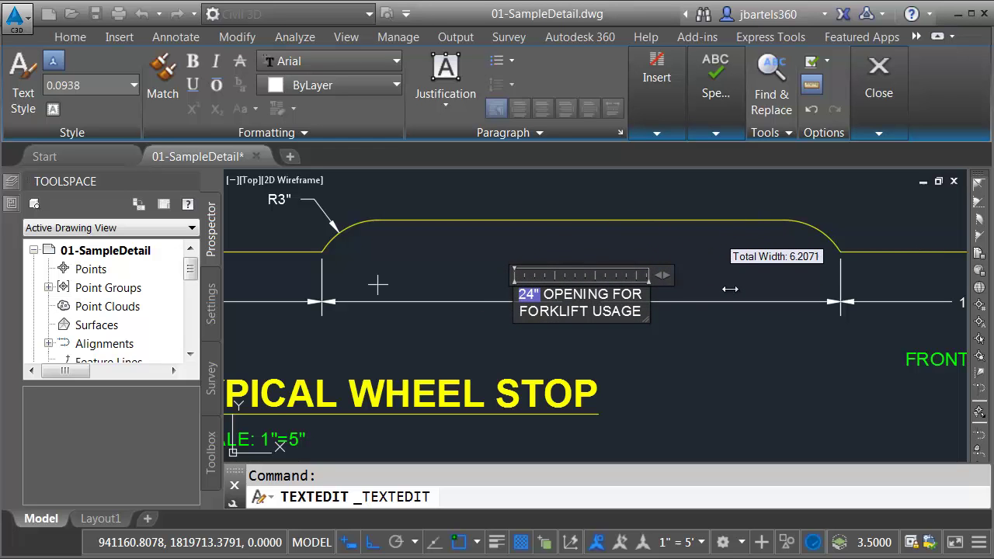
left_click(690, 335)
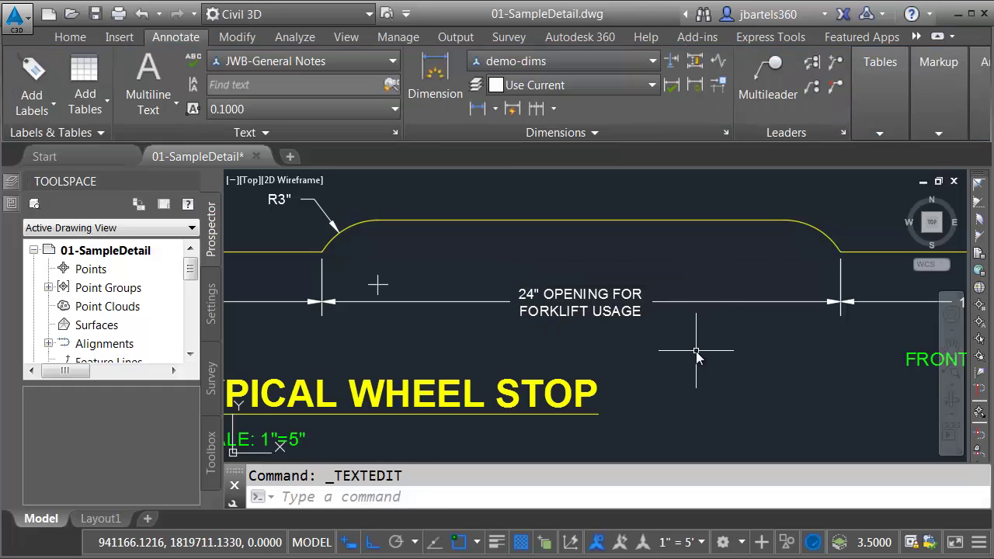
Stretch the car stop note's width grip wider so it wraps ending 'PINS FOR INSTALLATION'
mouse_move(738, 359)
middle_mouse_down()
mouse_move(690, 334)
mouse_move(356, 303)
middle_mouse_up()
middle_click_drag(642, 335, 333, 329)
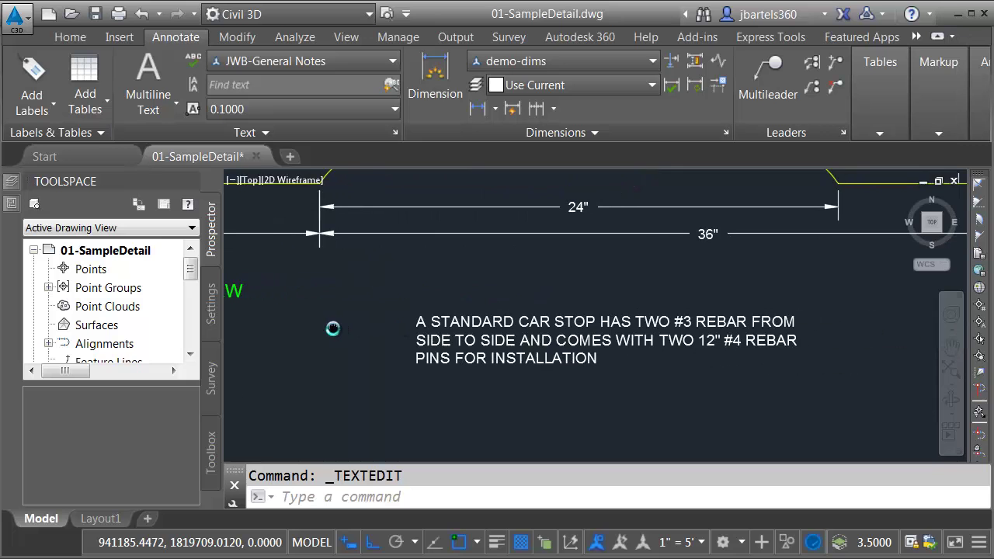
scroll(470, 378, "up", 2)
middle_click_drag(637, 395, 545, 392)
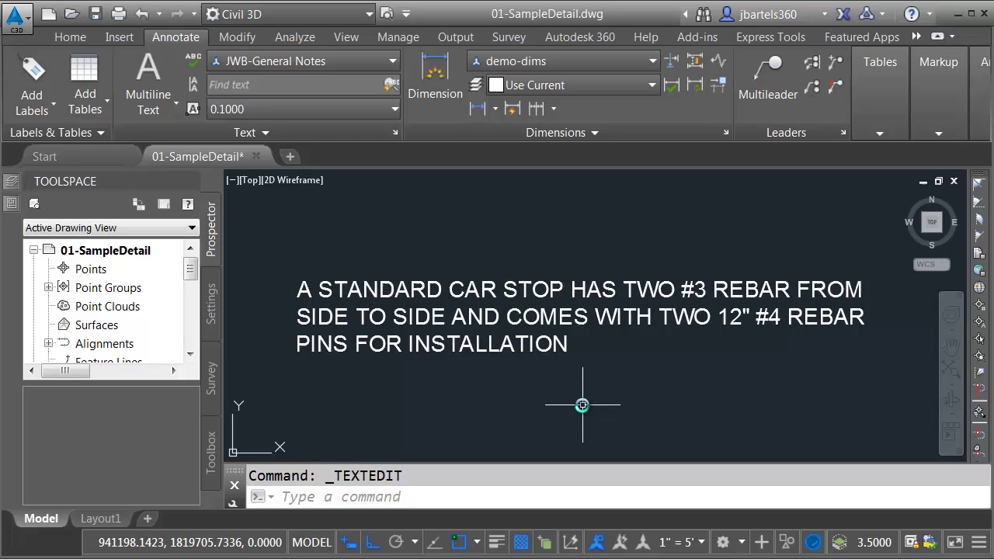
left_click(690, 322)
left_click(864, 281)
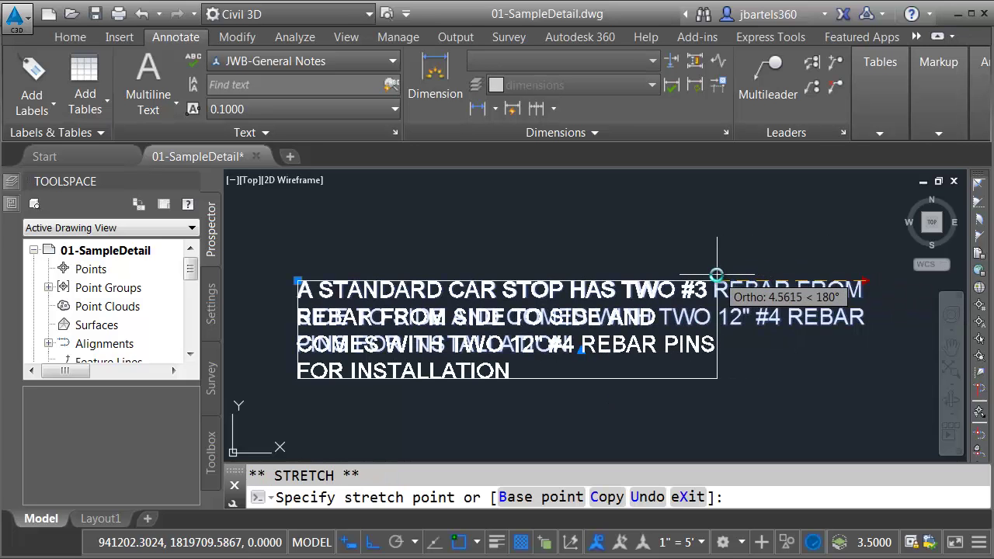
left_click(716, 274)
left_click(716, 282)
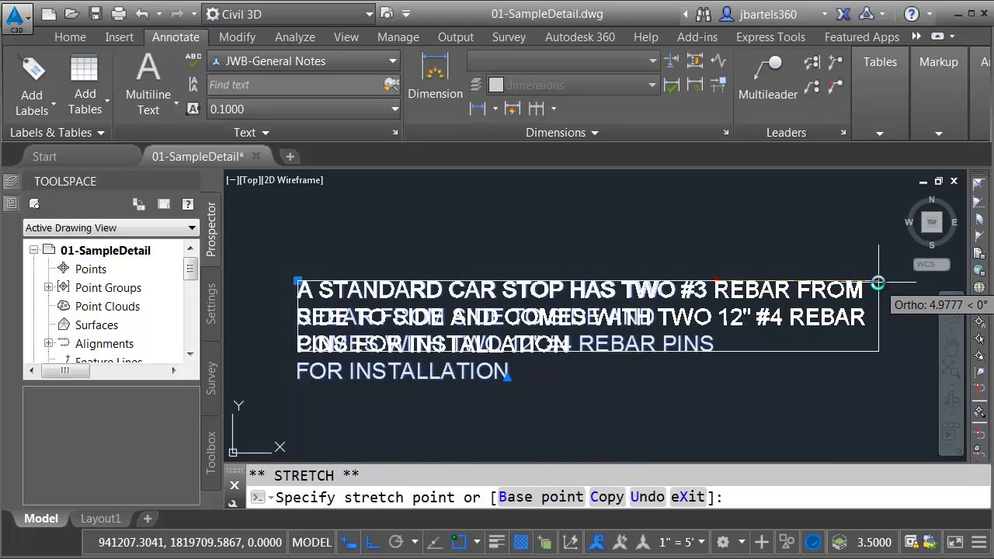
left_click(878, 283)
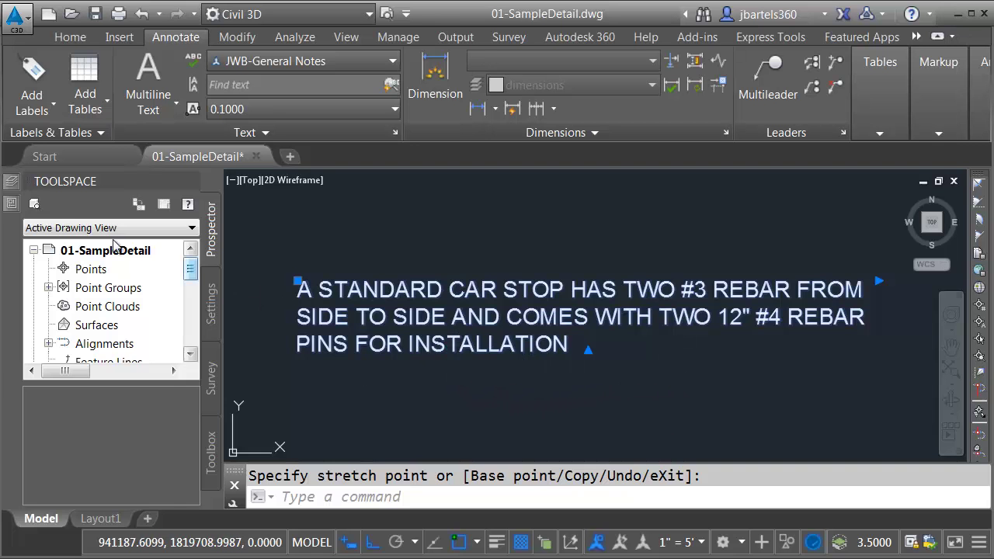
Set the car stop note's Text frame property to Yes in Properties
left_click(14, 205)
left_click_drag(52, 219, 52, 404)
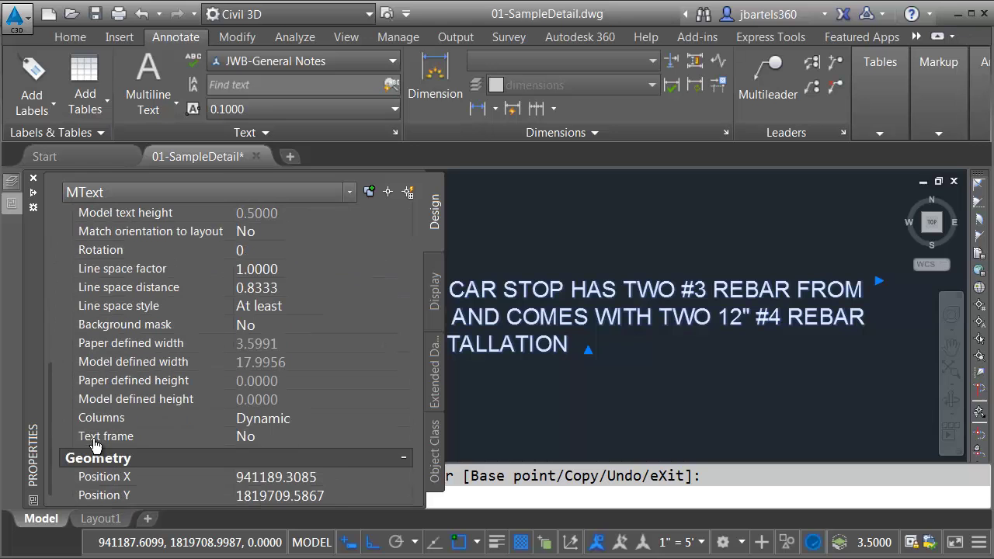
left_click(260, 437)
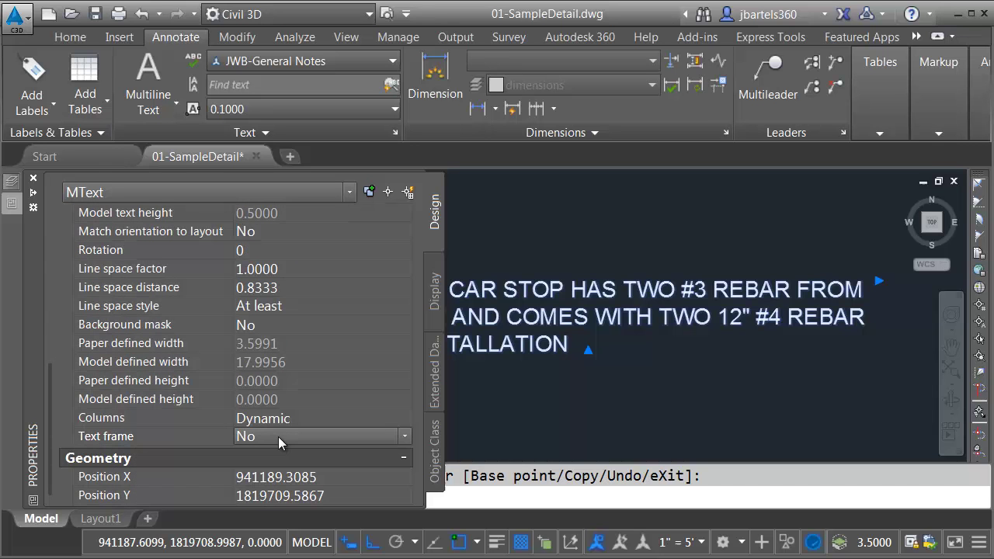
left_click(278, 437)
left_click(378, 453)
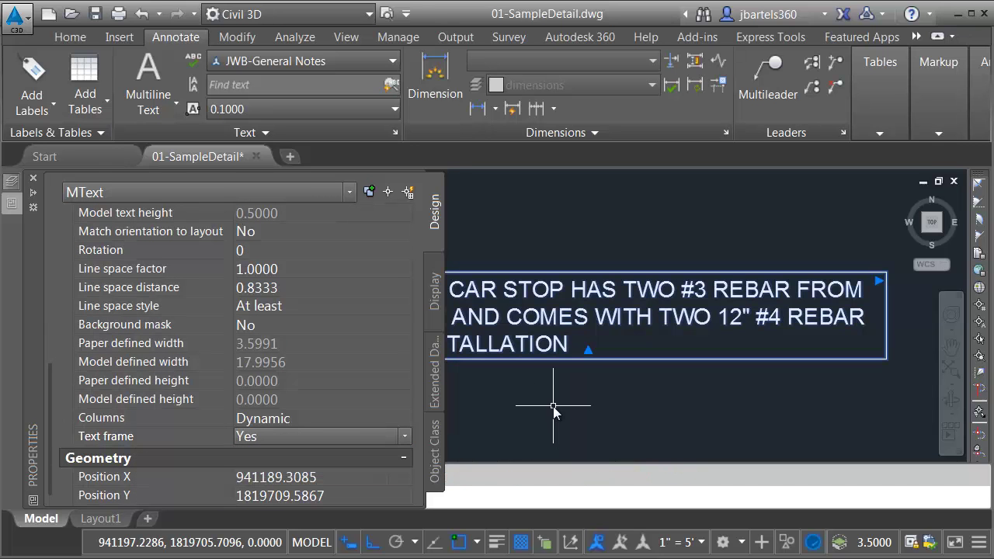
key("ctrl+1")
key("Escape")
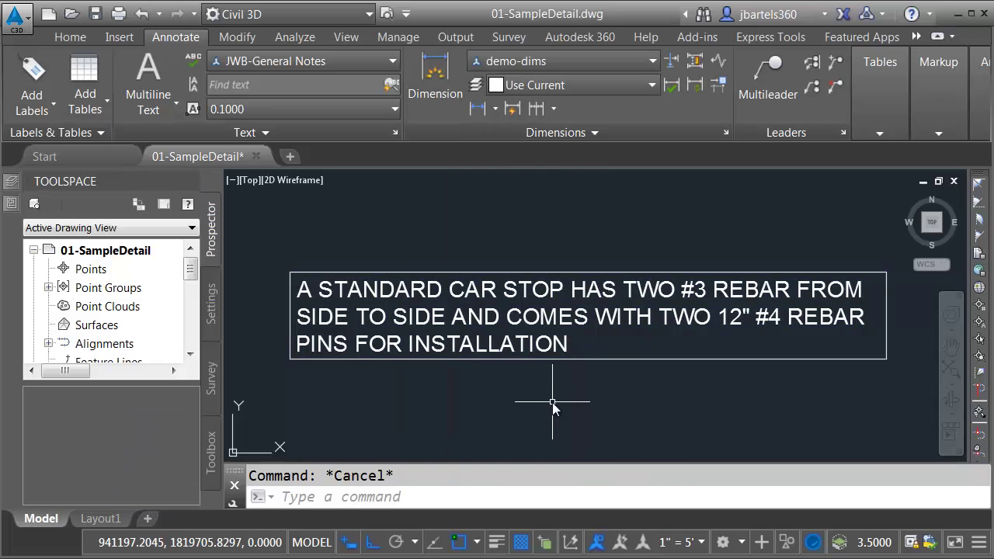
Resize the framed note's column width so it wraps onto three even lines
left_click(656, 288)
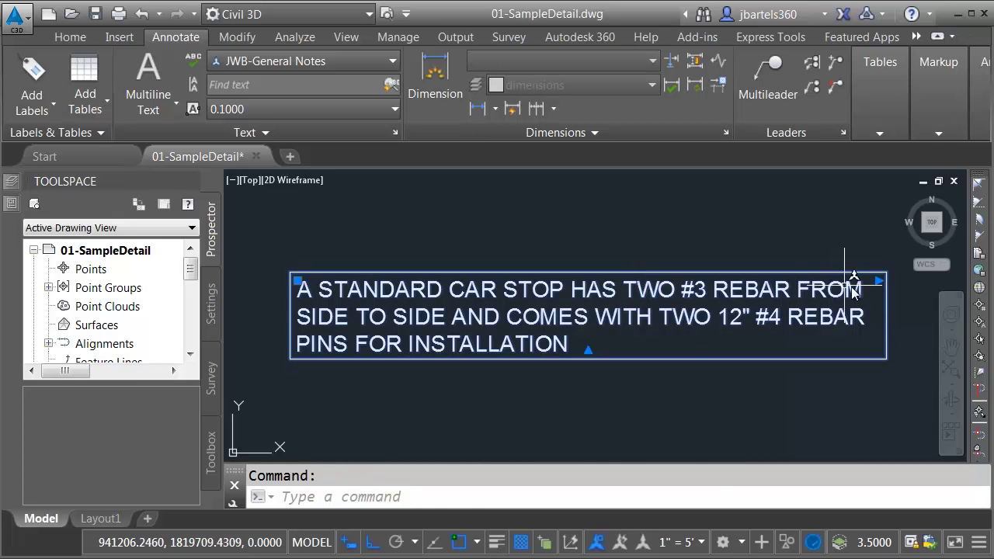
left_click(877, 281)
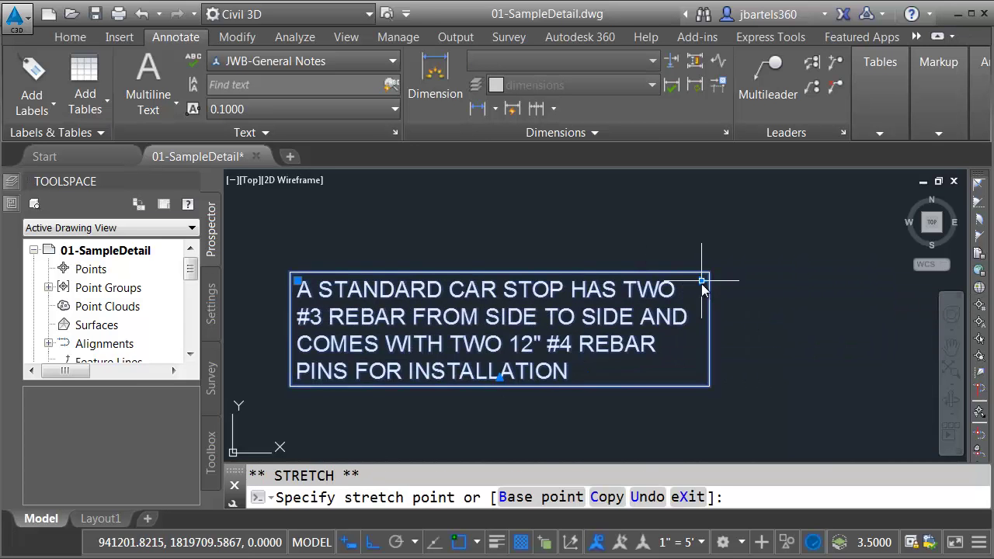
left_click(701, 284)
left_click(701, 282)
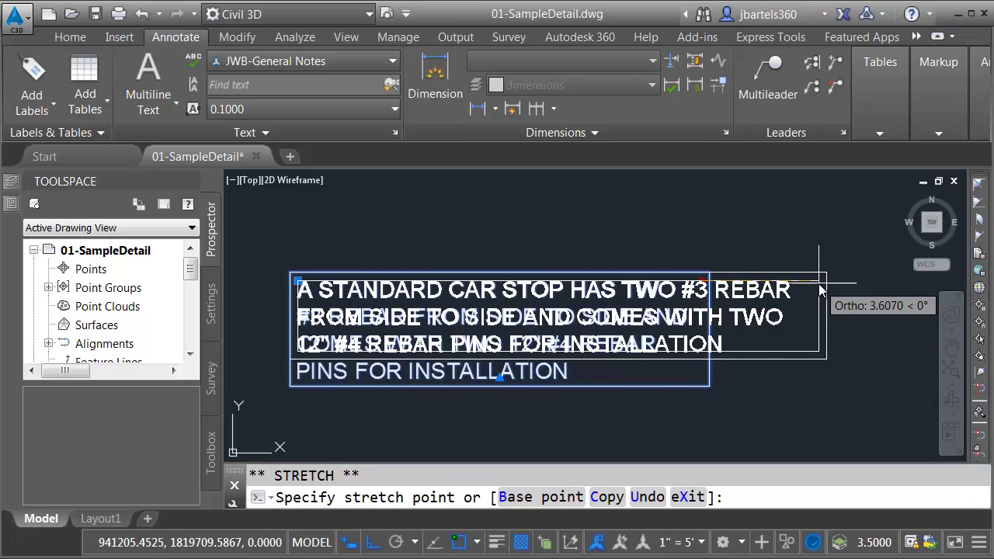
left_click(821, 289)
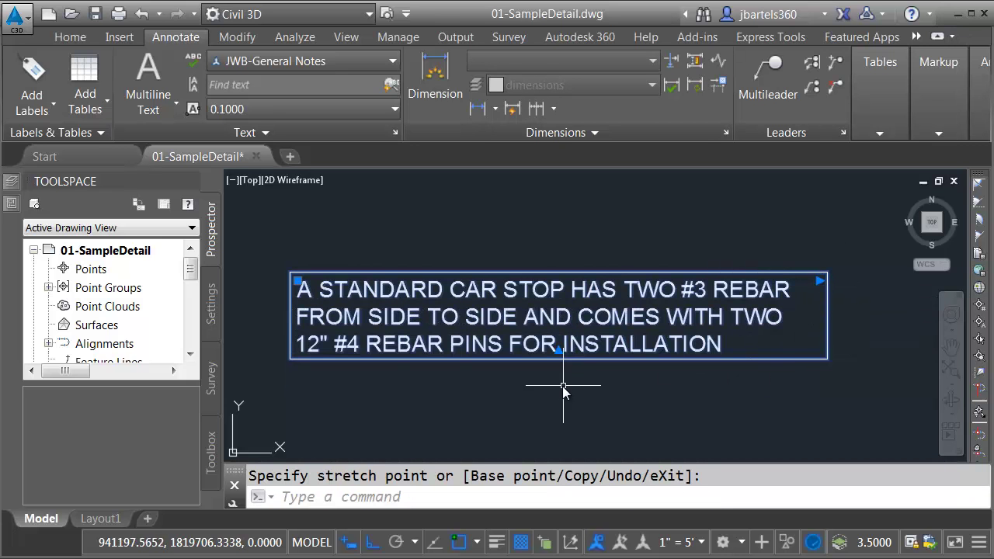
key("Escape")
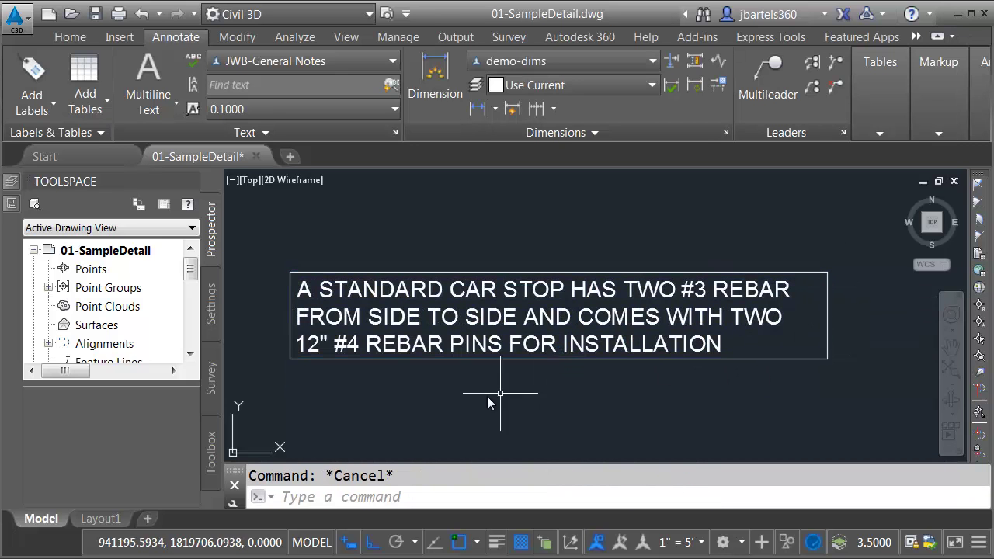
Turn on the car stop MText's background mask with border offset 2 and the drawing background colour
left_click(357, 273)
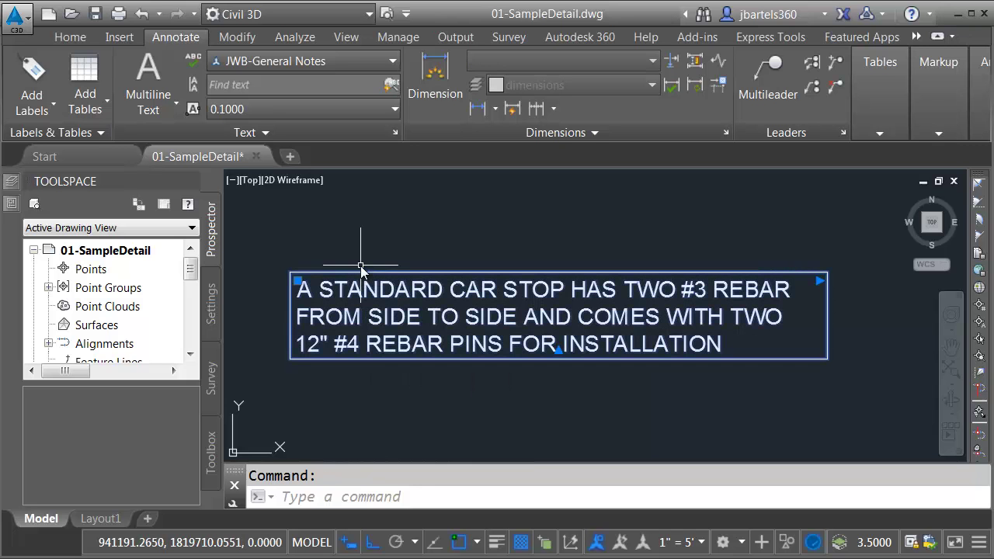
mouse_move(11, 204)
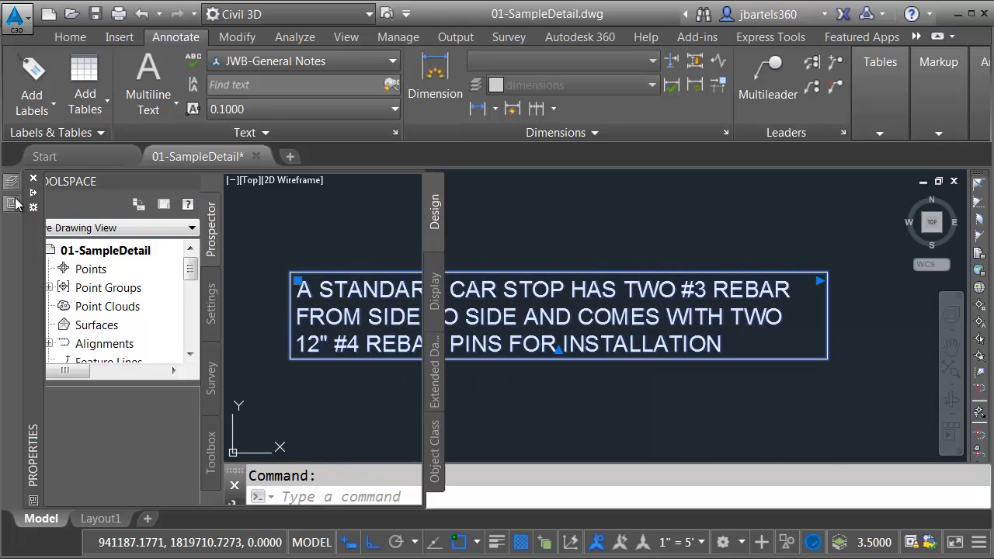
left_click_drag(47, 223, 43, 358)
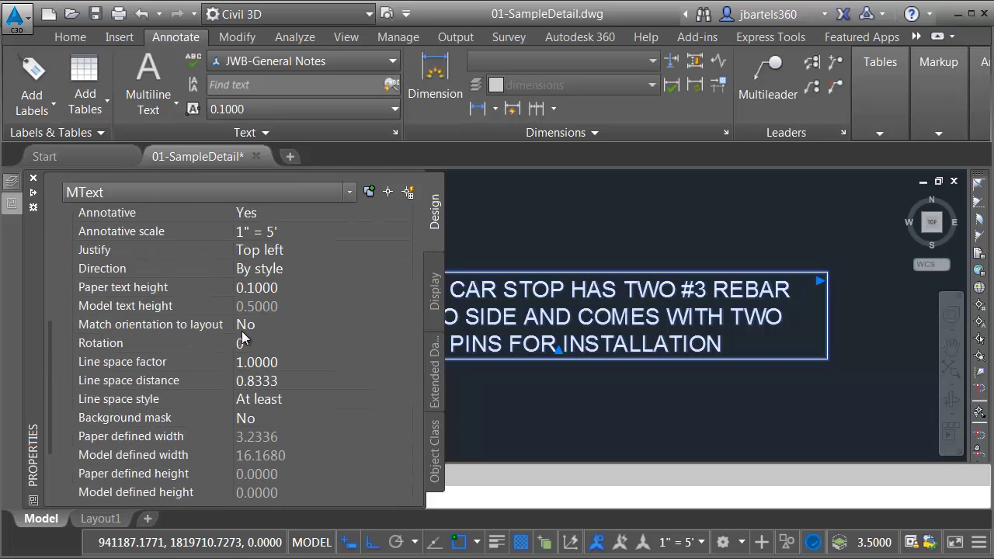
left_click(263, 419)
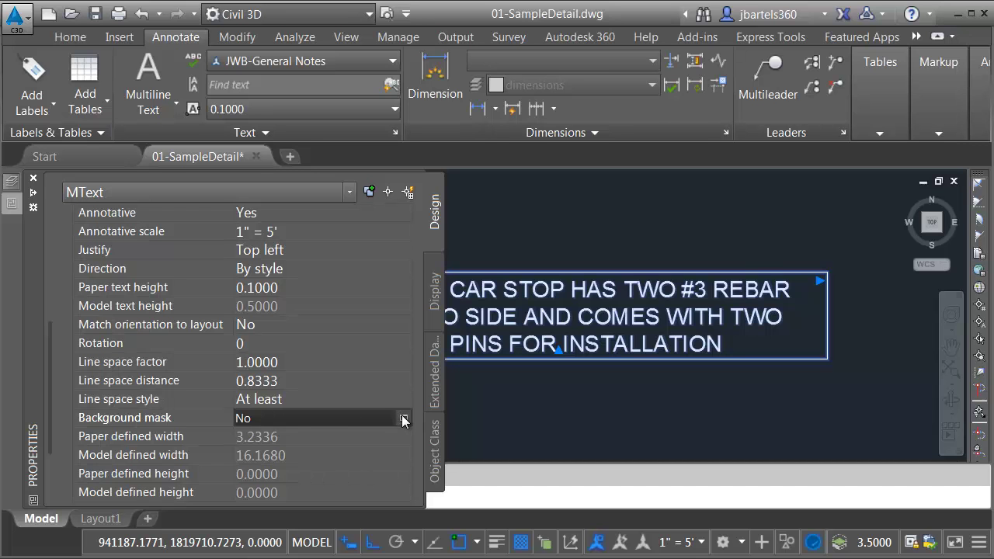
left_click(403, 418)
left_click(588, 270)
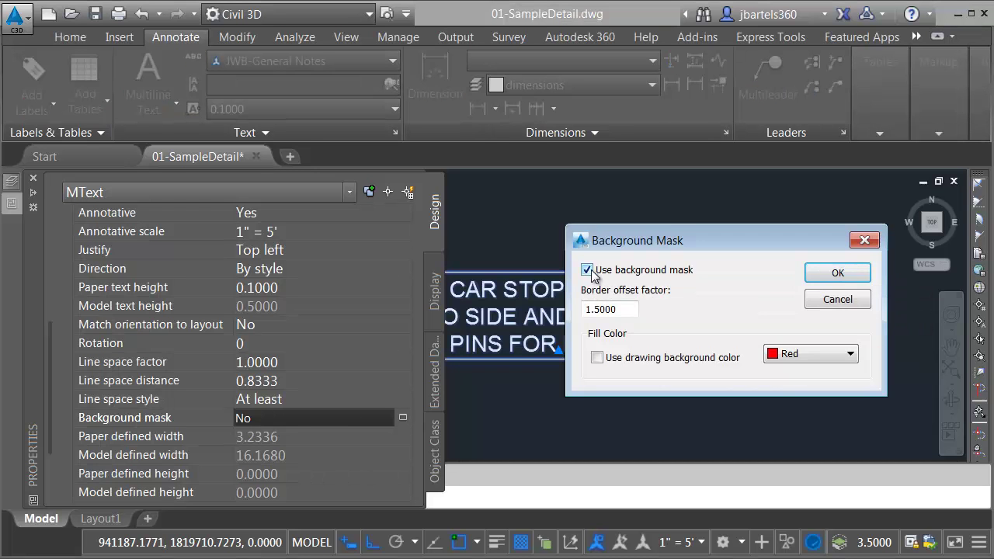
double_click(621, 310)
type("2")
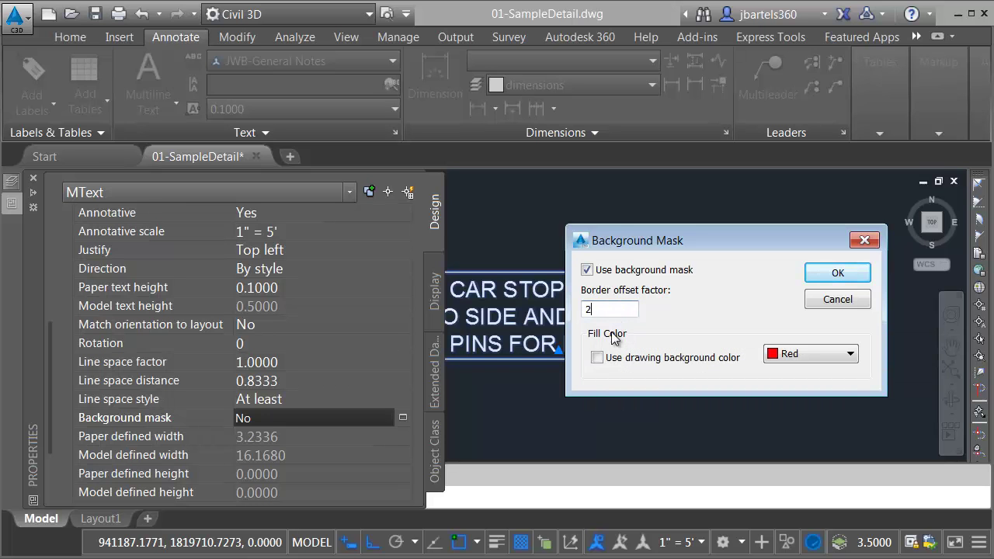
left_click(596, 359)
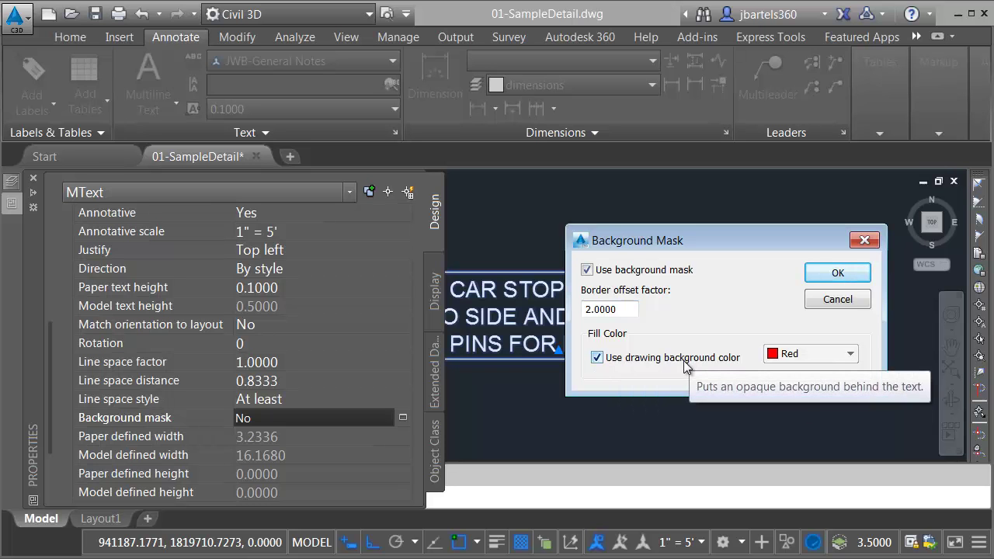
left_click(837, 273)
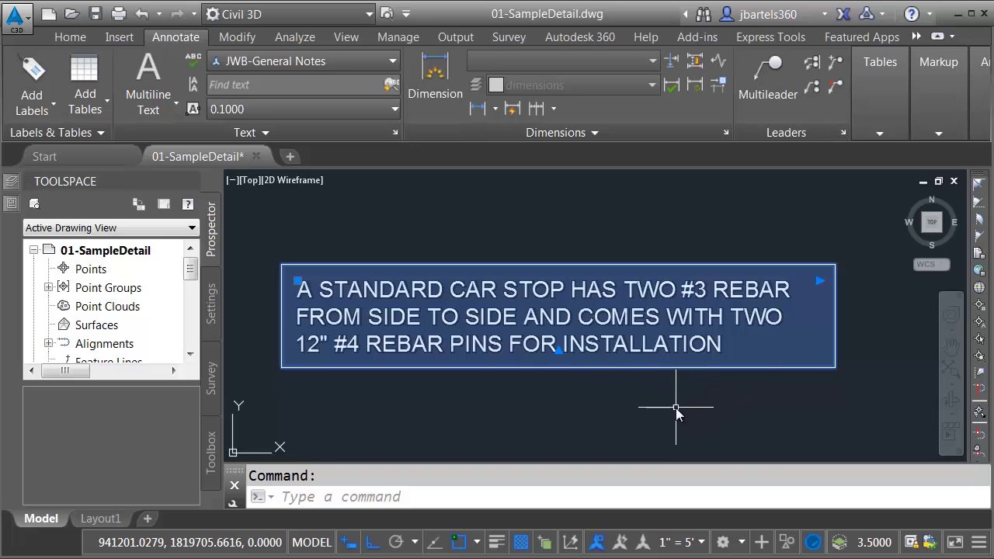
Uncheck Use background mask for the car stop MText in its Properties
key("Escape")
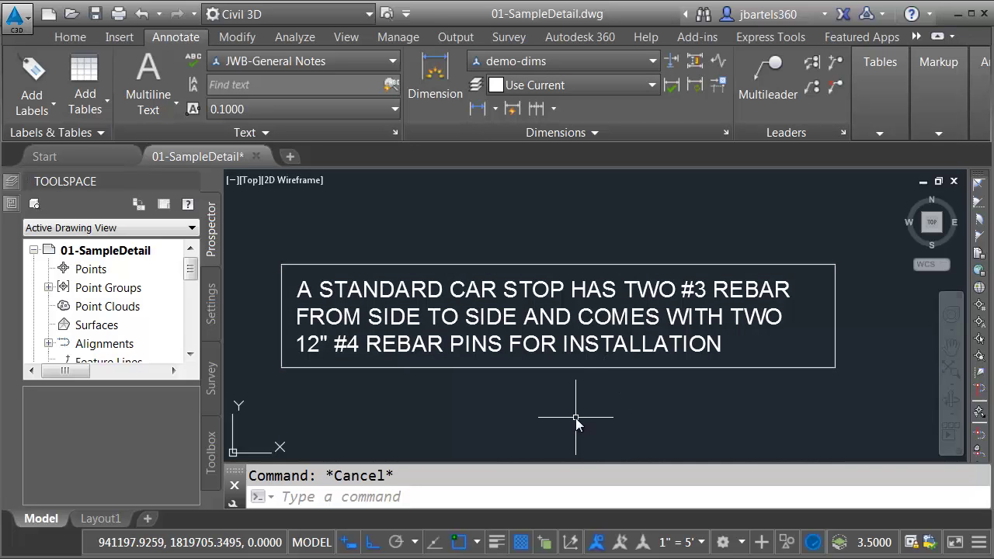
left_click(537, 359)
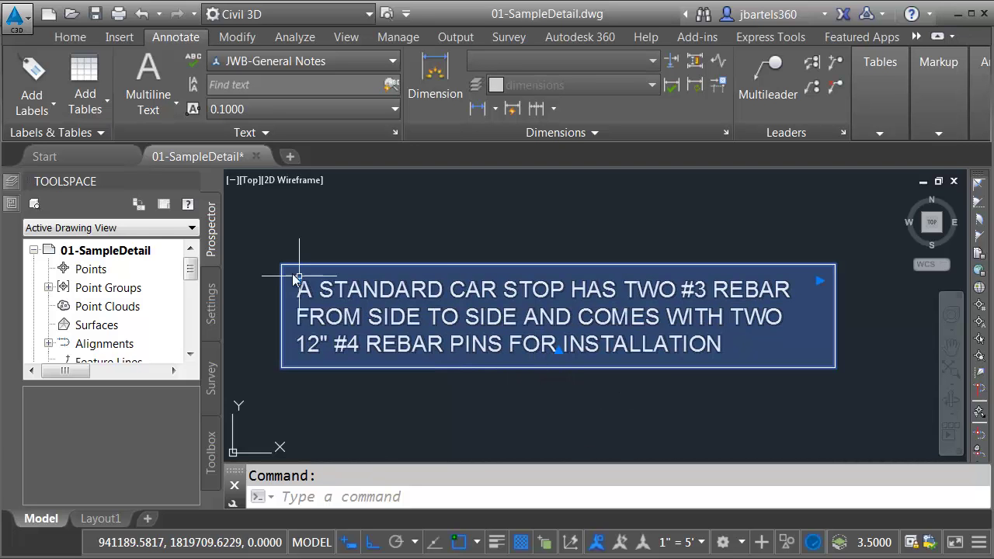
left_click(11, 204)
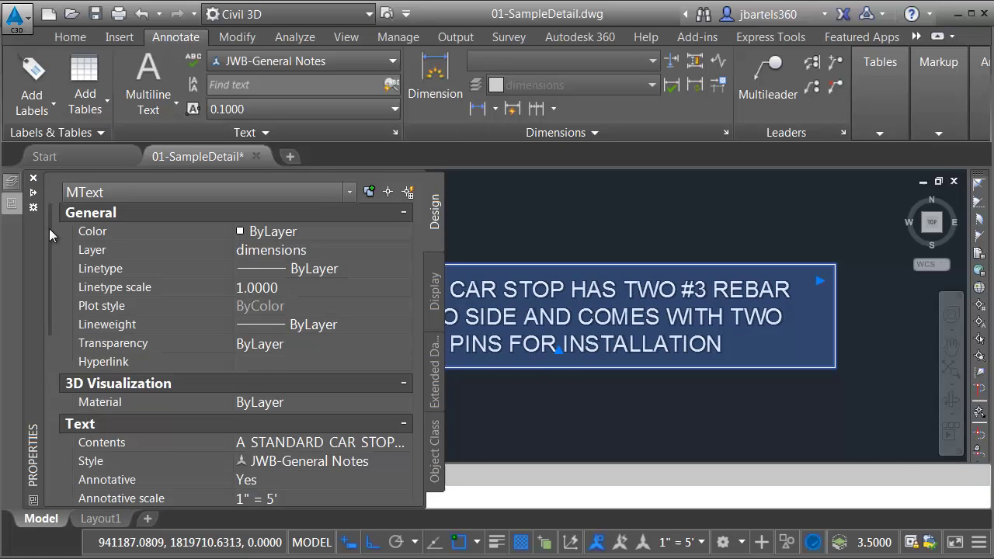
left_click_drag(49, 229, 37, 362)
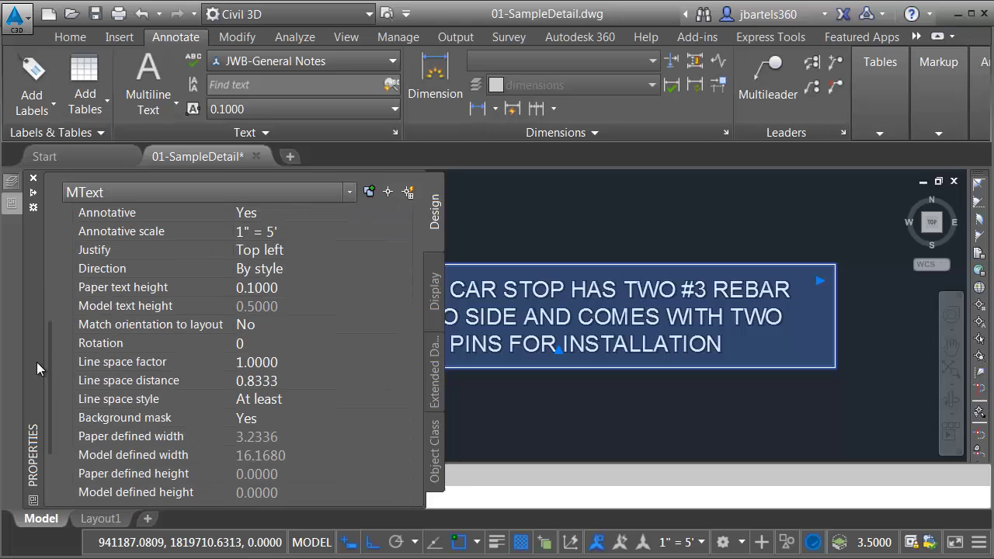
left_click(273, 417)
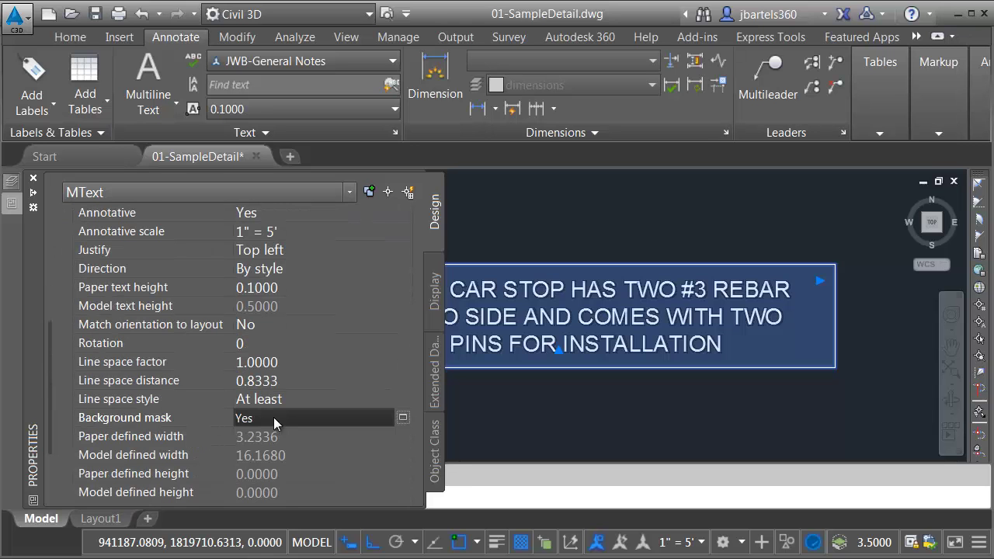
left_click(402, 417)
left_click(586, 270)
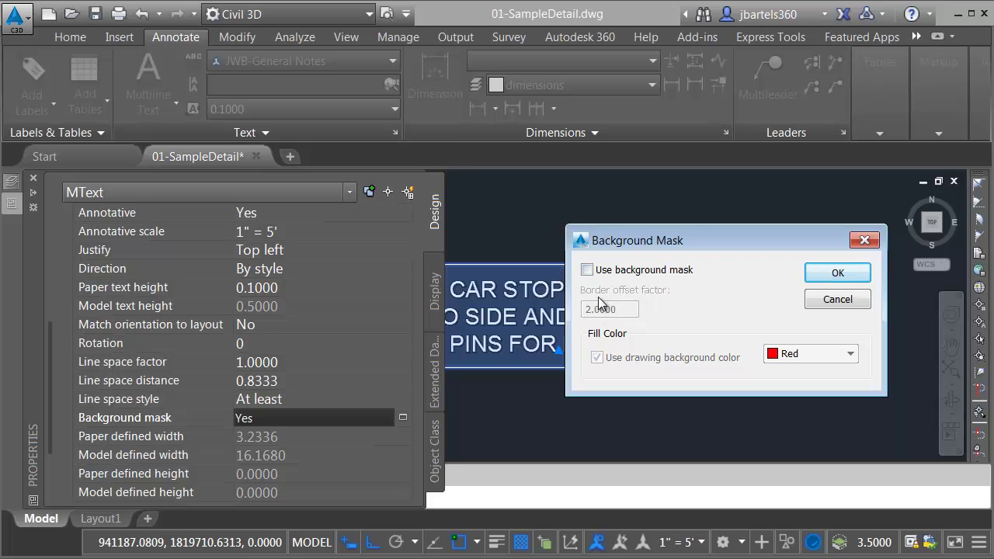
left_click(831, 273)
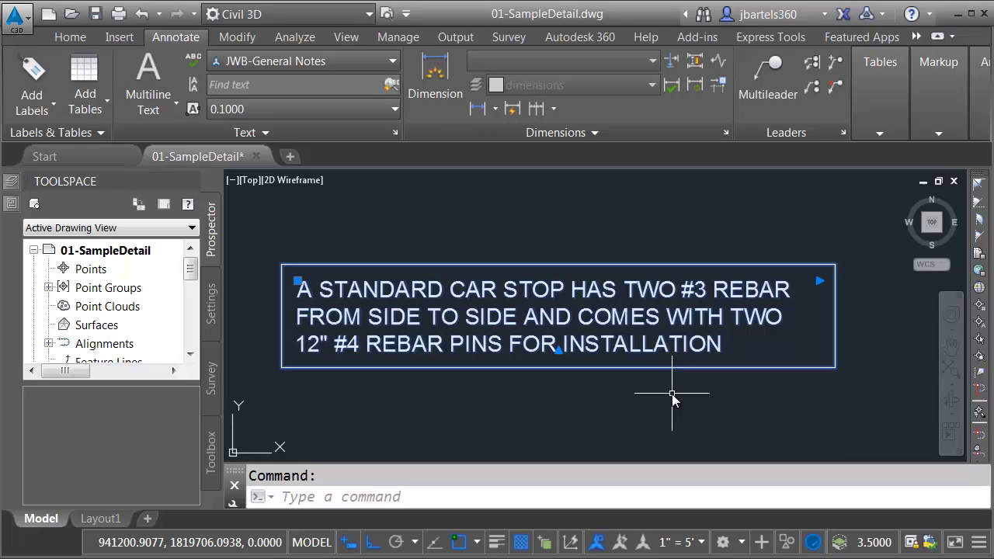
key("Escape")
Draw a rectangular revision cloud around the anchor-to-pavement note
scroll(621, 401, "down", 5)
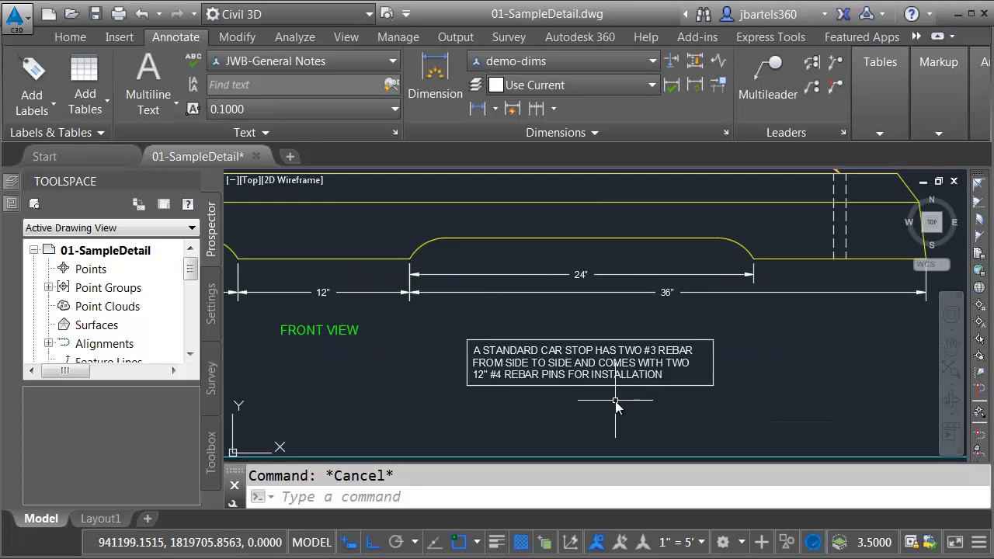
scroll(672, 288, "up", 4)
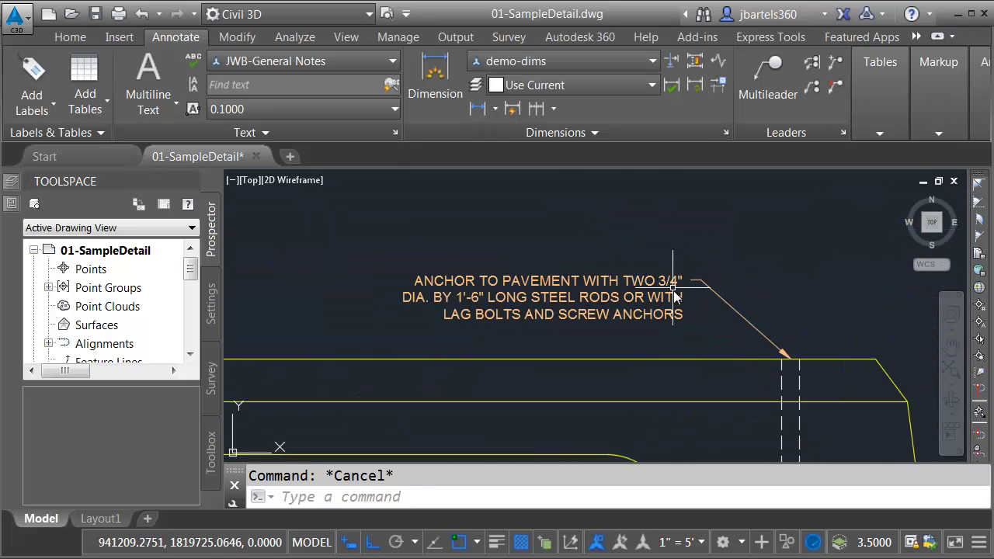
middle_click_drag(697, 344, 658, 319)
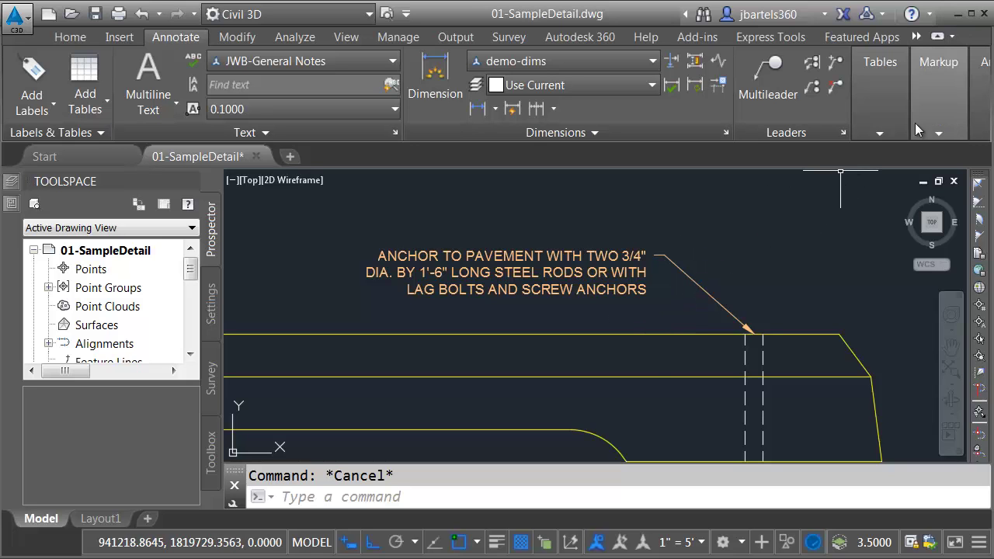
left_click(937, 136)
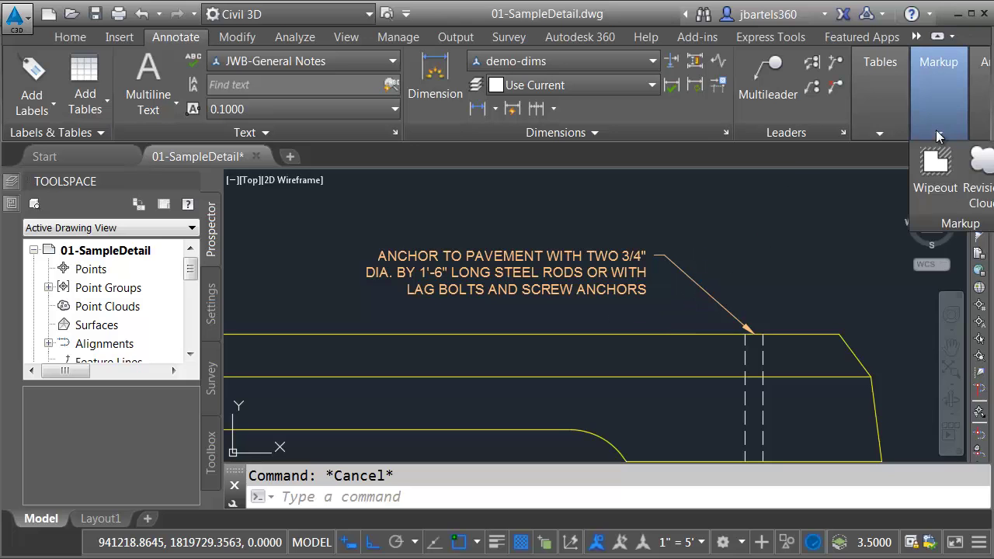
left_click(975, 167)
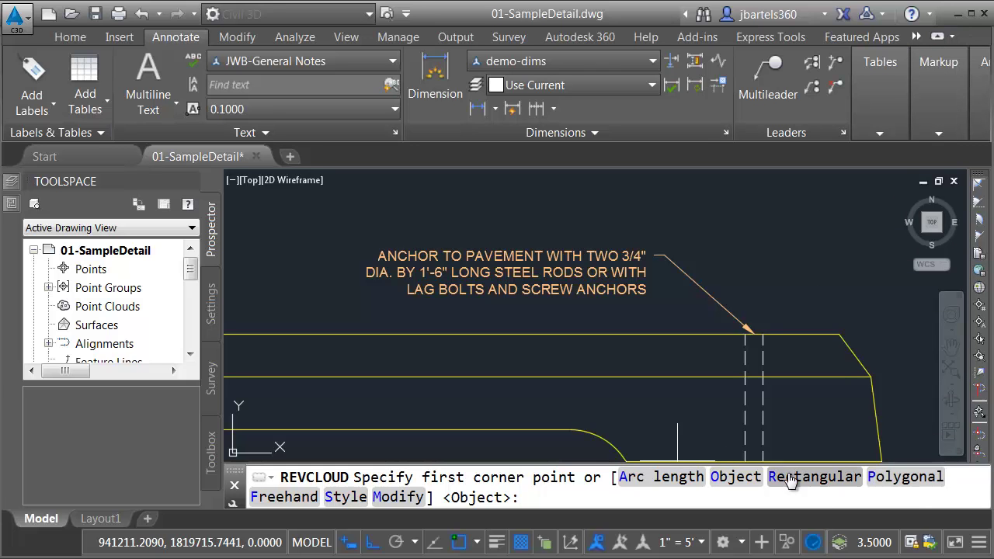
left_click(364, 236)
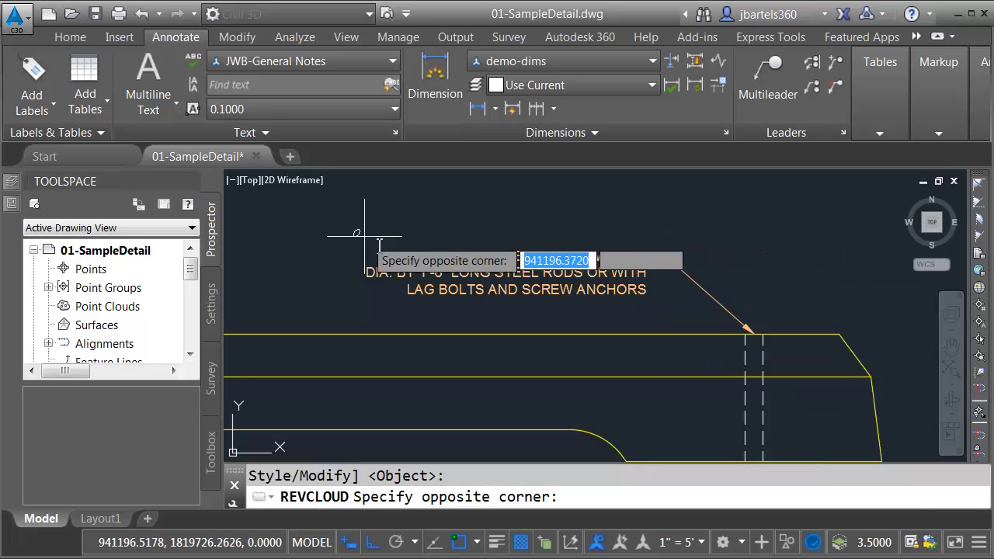
left_click(674, 316)
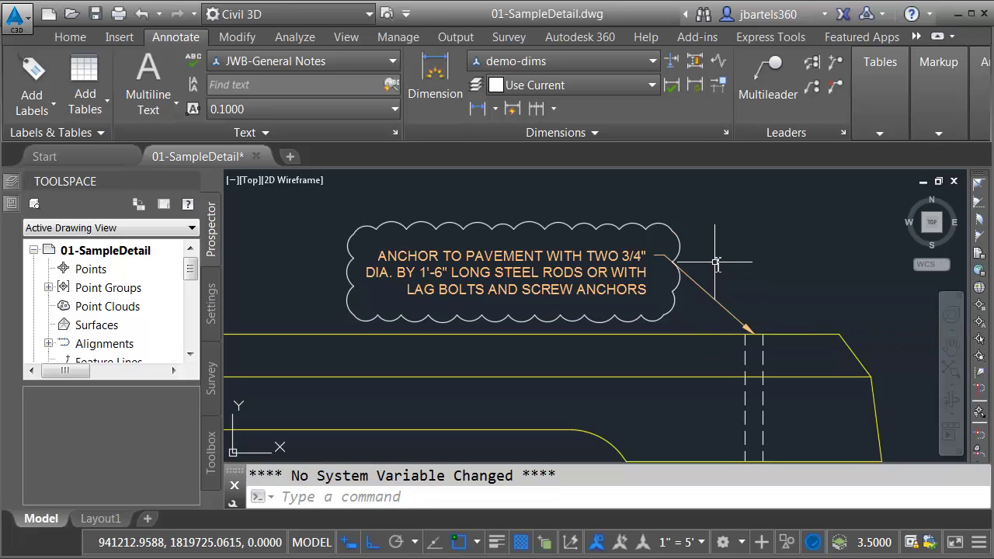
Stretch the revision cloud's left edge grip so it fits closer to the note text
left_click(477, 223)
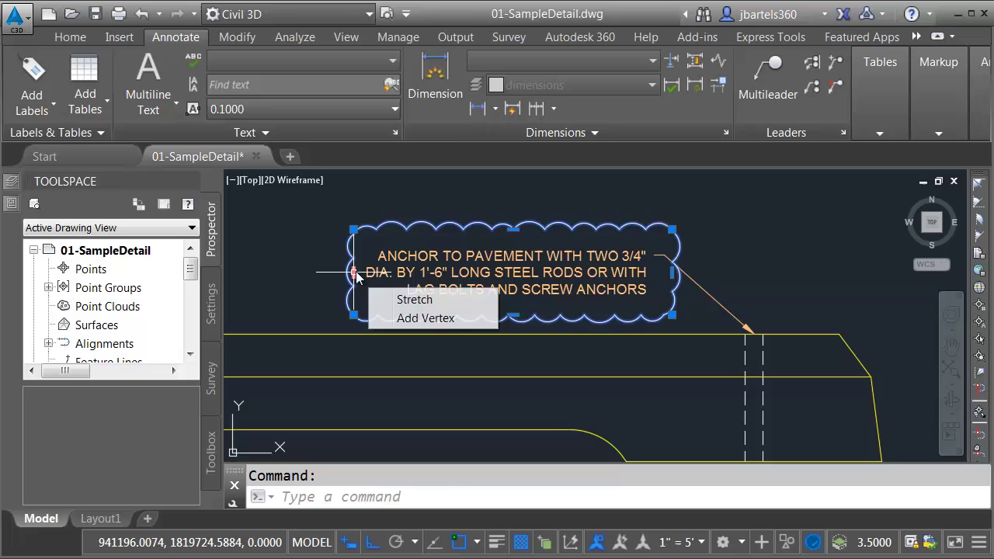
left_click(414, 298)
left_click(301, 273)
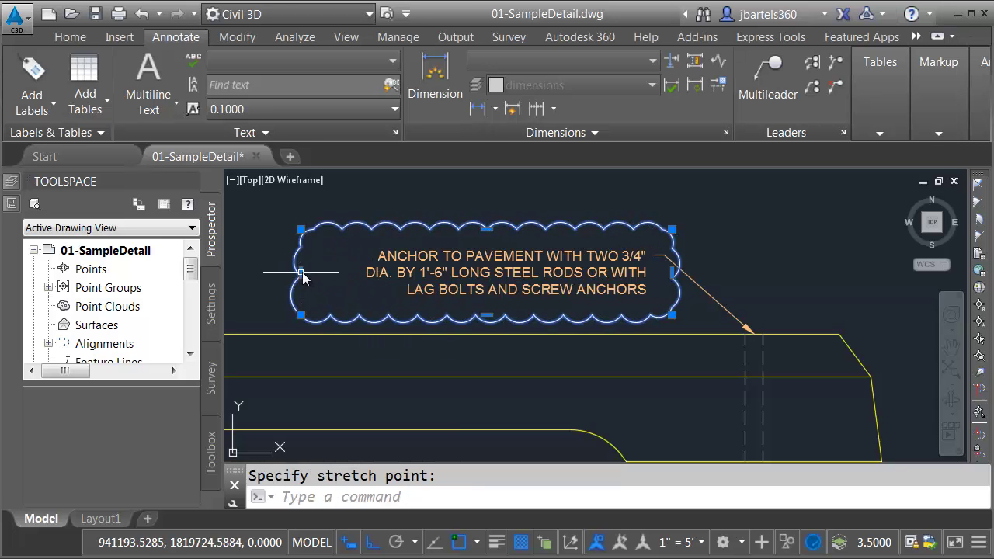
left_click(301, 272)
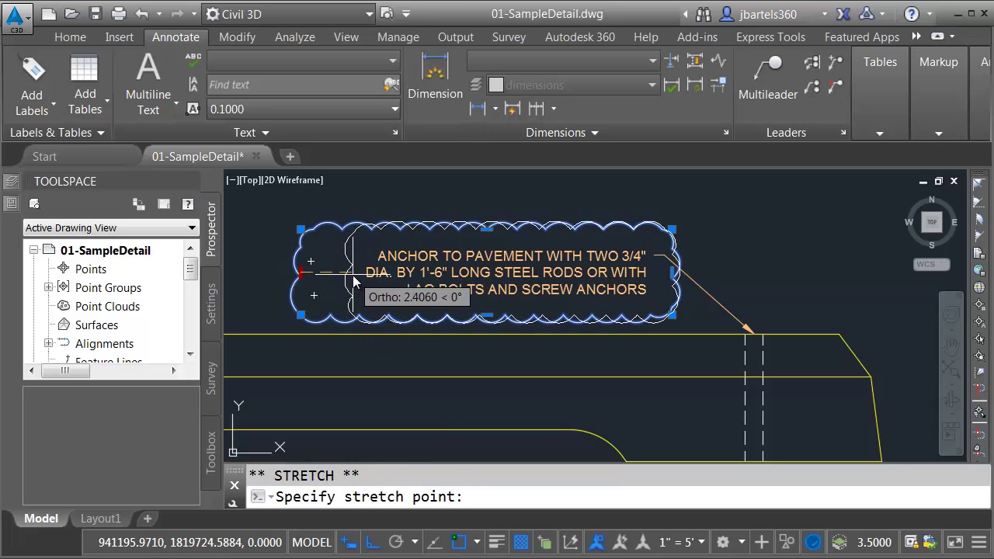
left_click(353, 283)
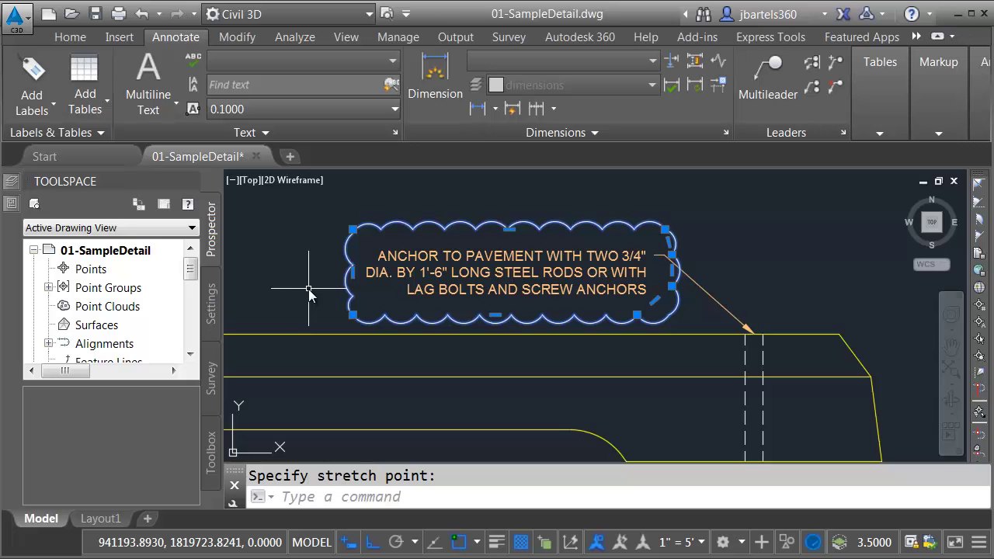
key("Escape")
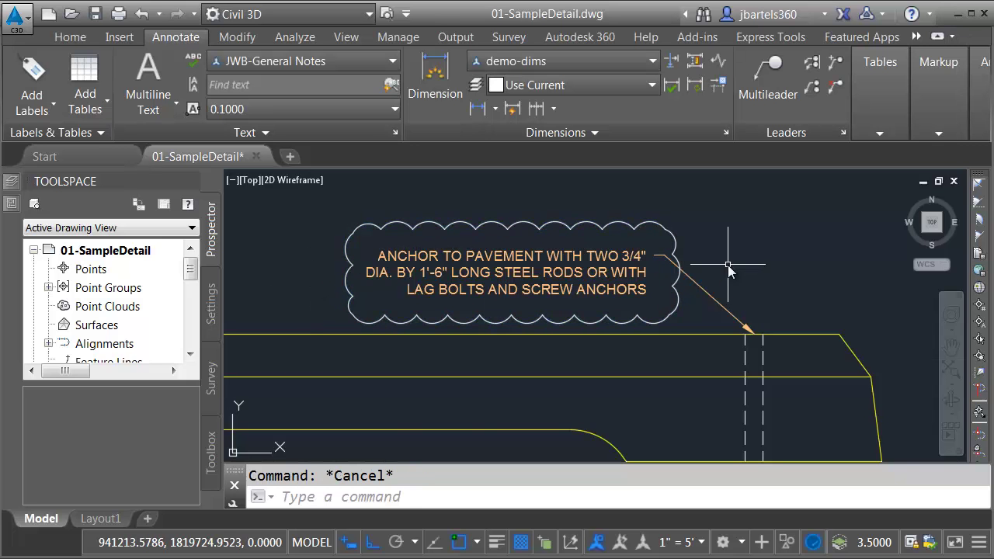
Modify the revision cloud with a new lobe down around the dashed anchor rods, keeping arc direction
scroll(728, 268, "down", 2)
scroll(590, 240, "up", 2)
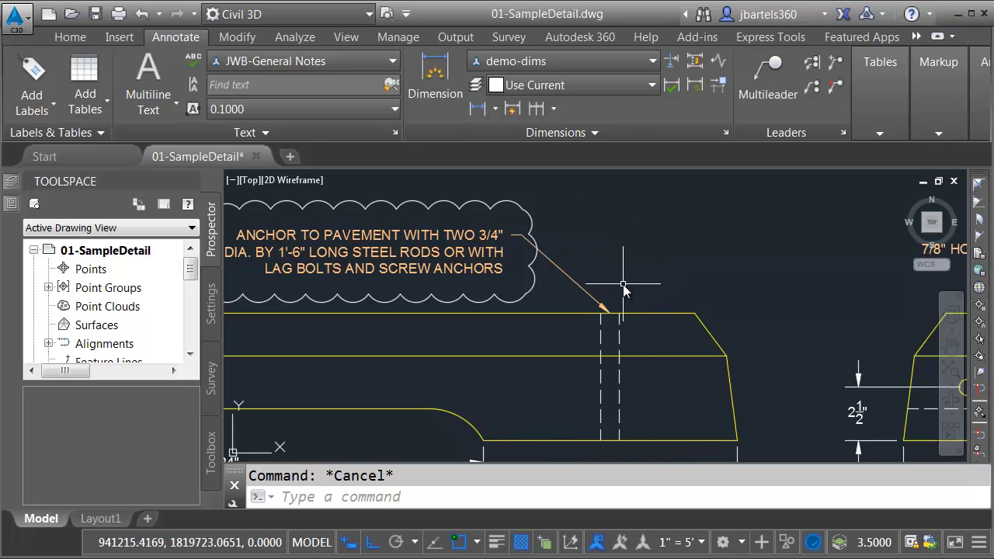
mouse_move(932, 133)
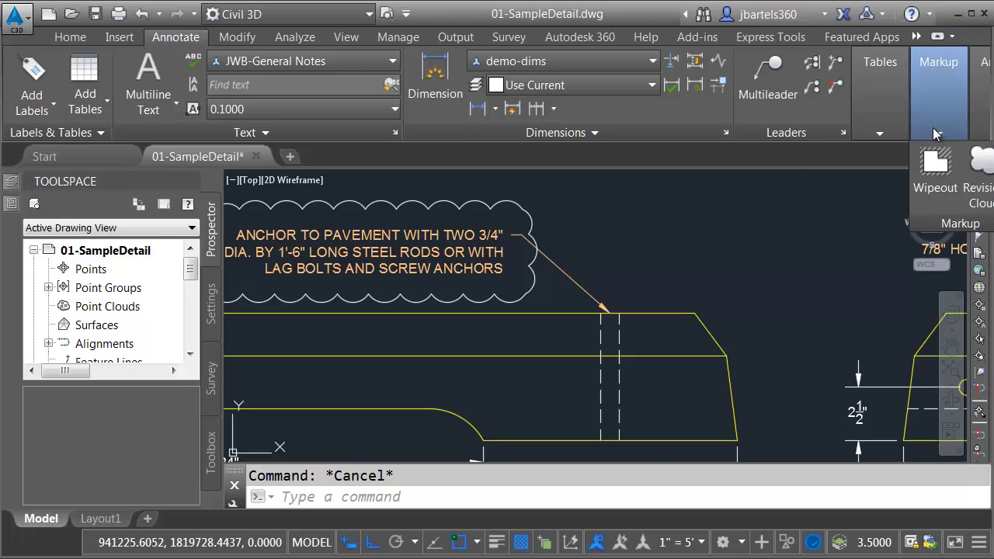
left_click(978, 165)
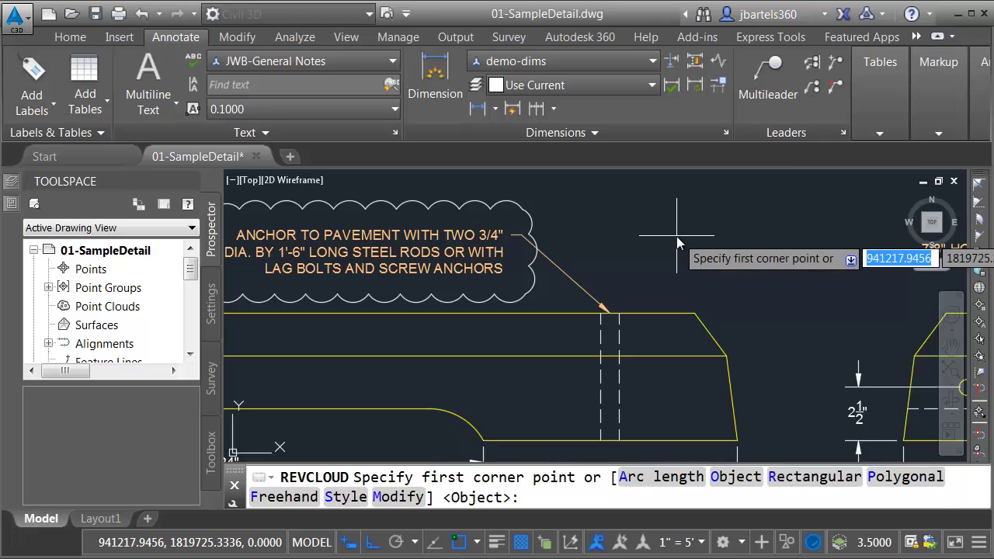
left_click(398, 497)
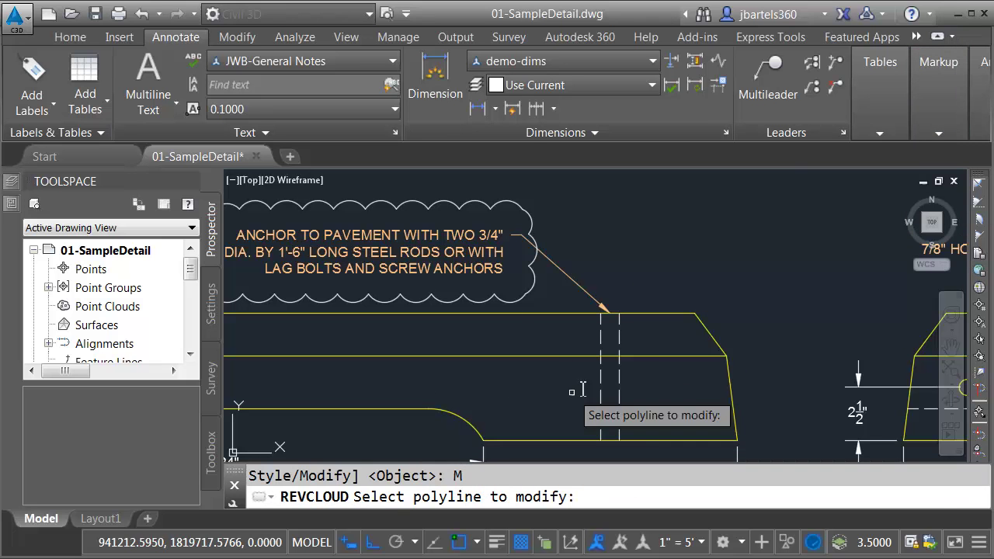
left_click(537, 221)
left_click(653, 326)
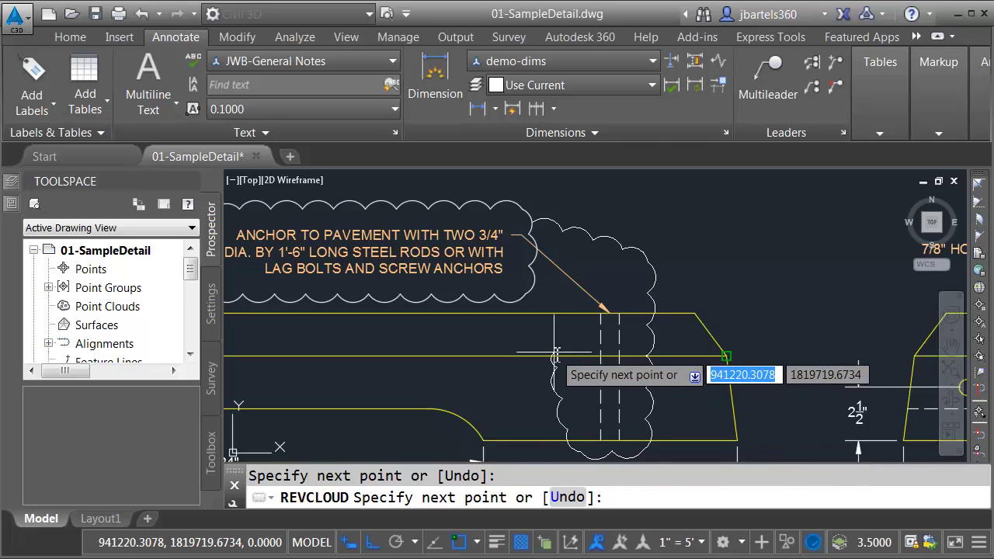
left_click(526, 294)
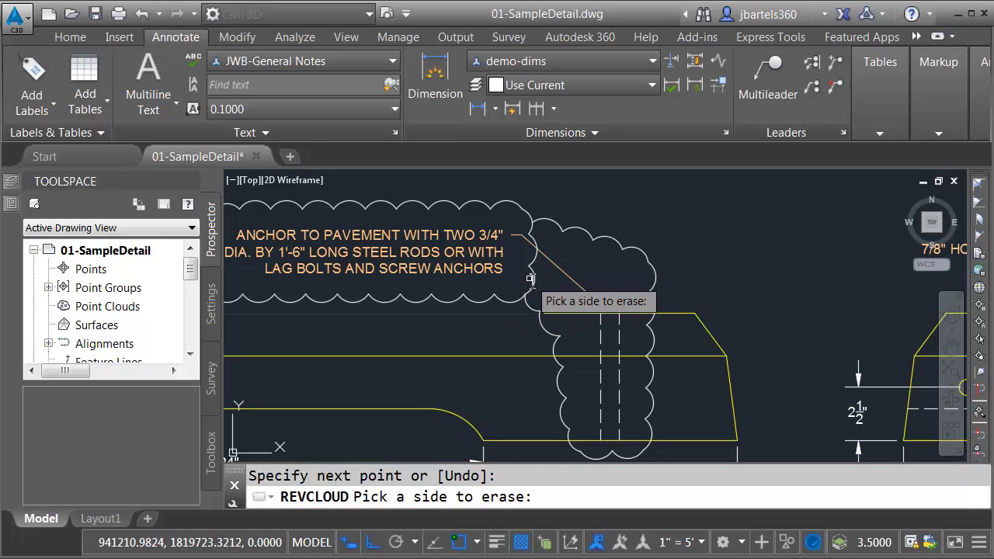
left_click(535, 289)
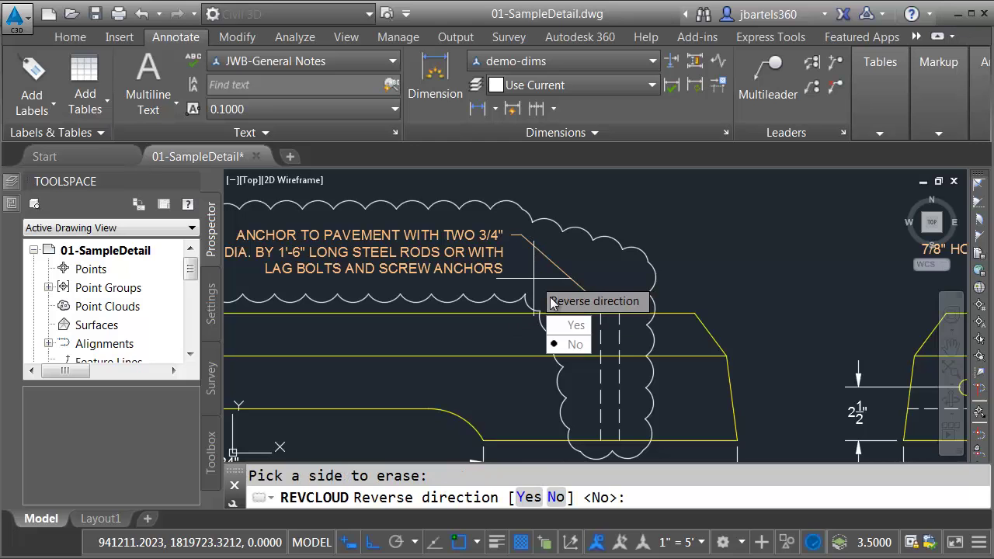
left_click(571, 345)
scroll(474, 330, "down", 2)
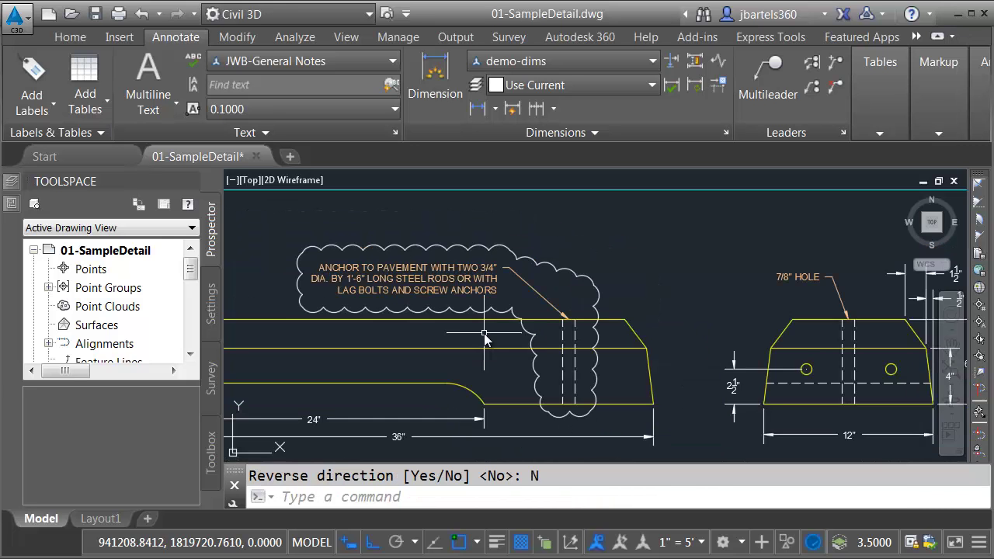
Modify the revision cloud with a new lower edge under the anchor note, erasing the rod lobe
middle_click_drag(484, 332, 526, 317)
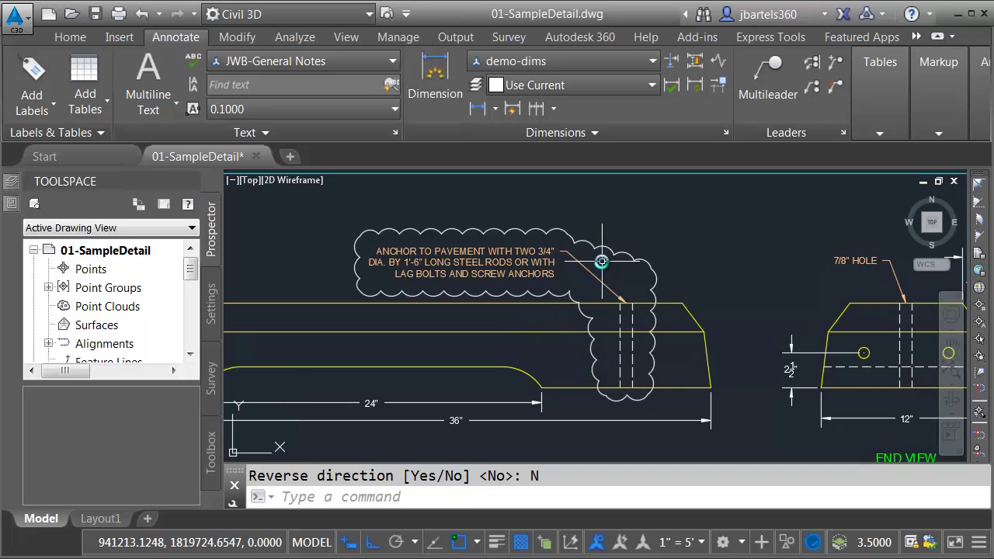
left_click(938, 130)
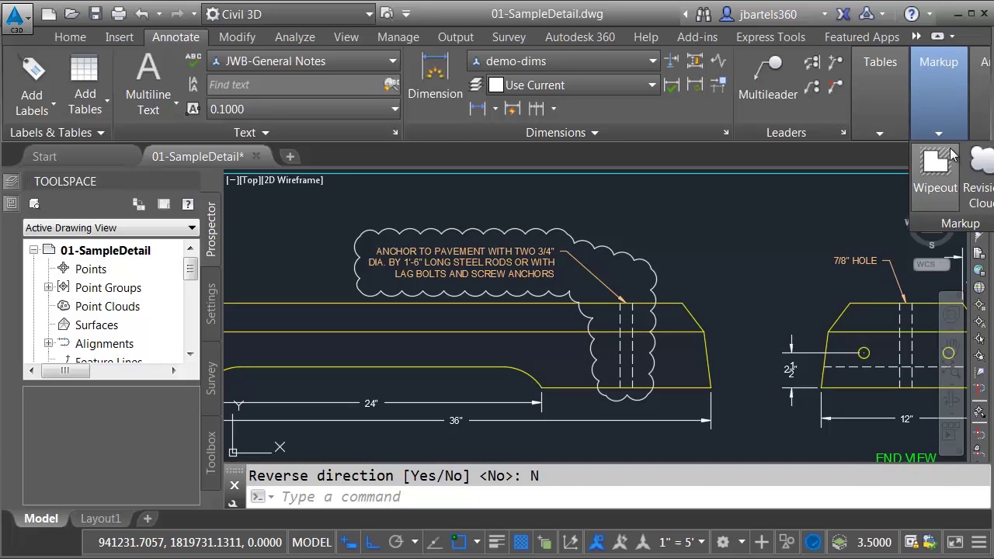
left_click(983, 167)
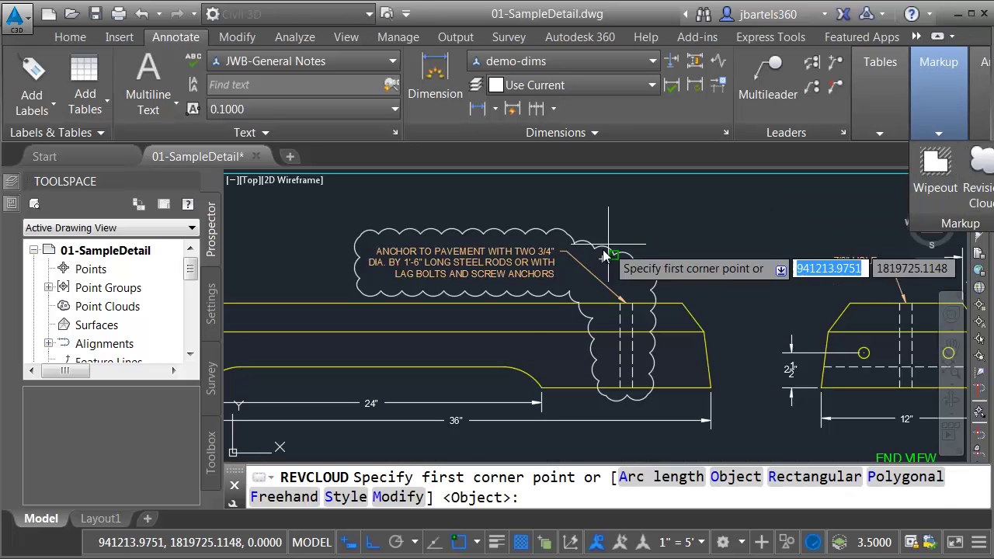
left_click(417, 490)
scroll(554, 326, "up", 2)
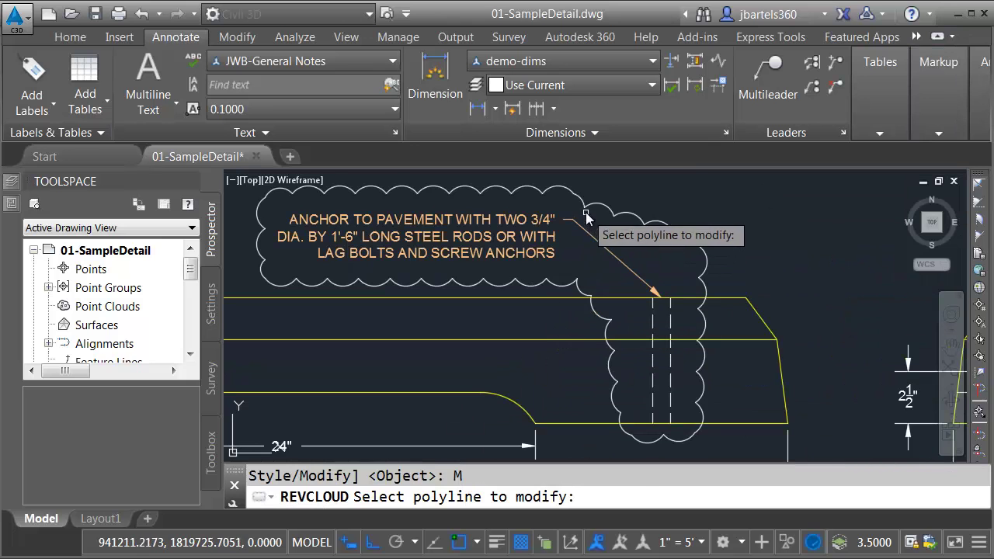
left_click(583, 212)
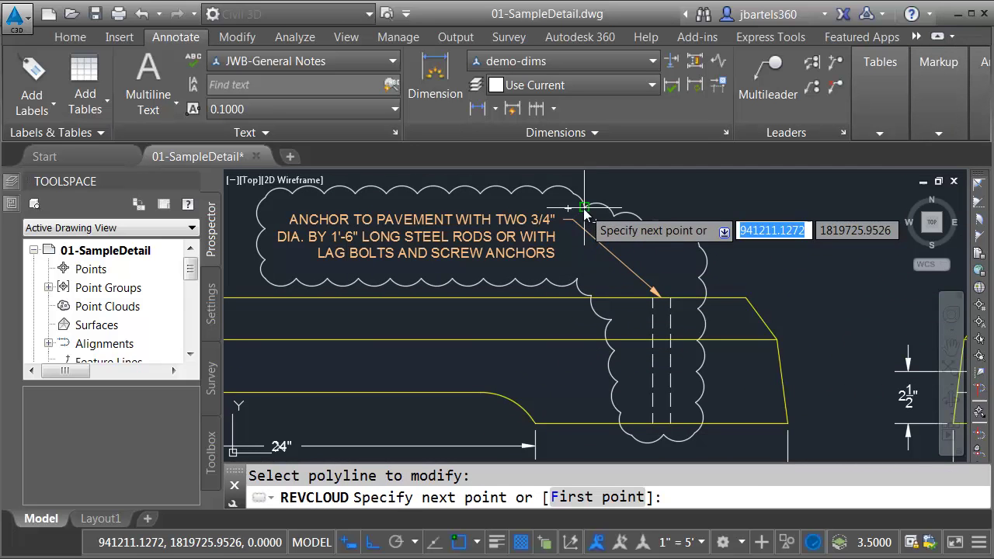
left_click(581, 278)
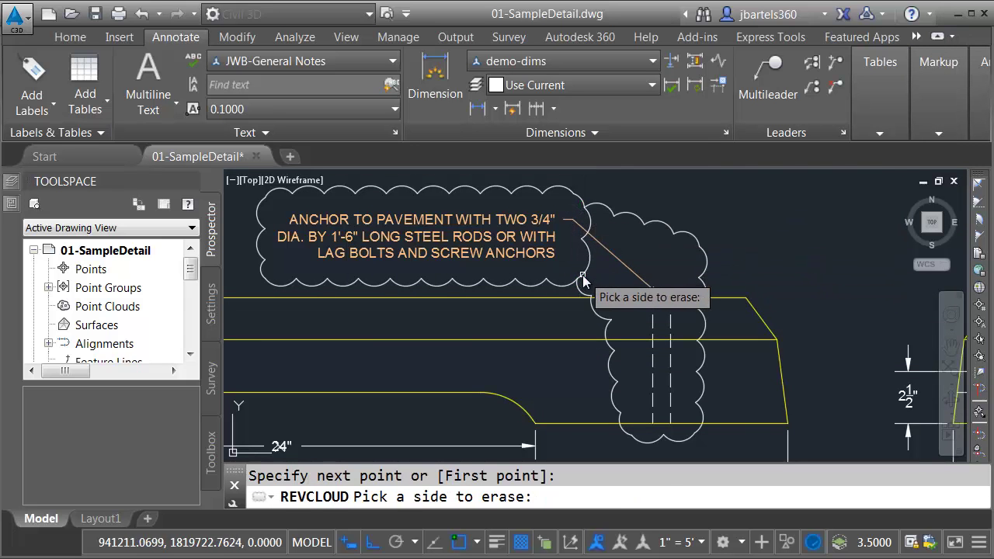
left_click(595, 313)
left_click(632, 373)
middle_click_drag(552, 313, 689, 366)
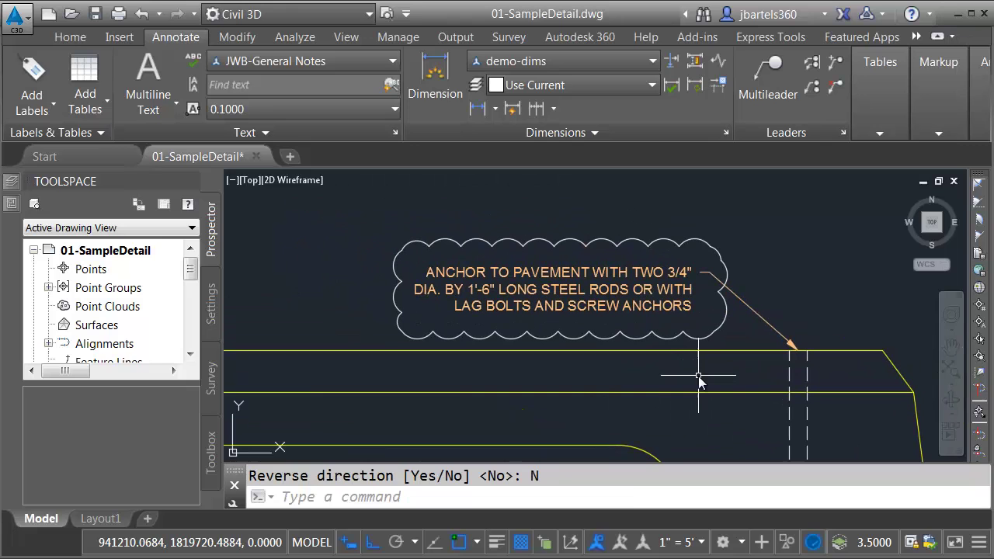